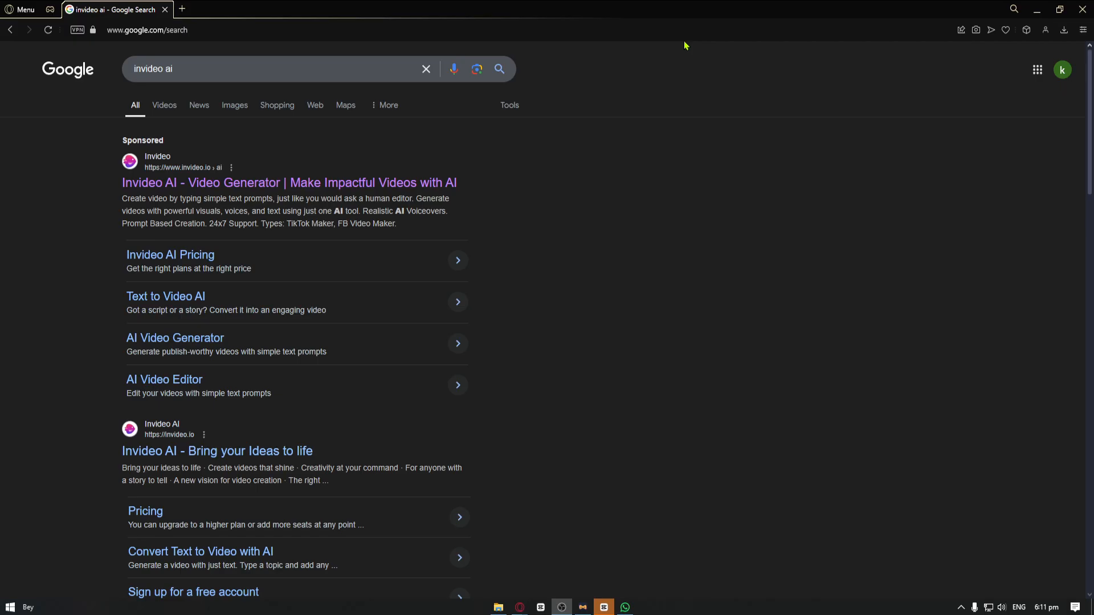
Open the sponsored Invideo AI video generator page from the search results
{"action": "left_click", "coordinate": [693, 238]}
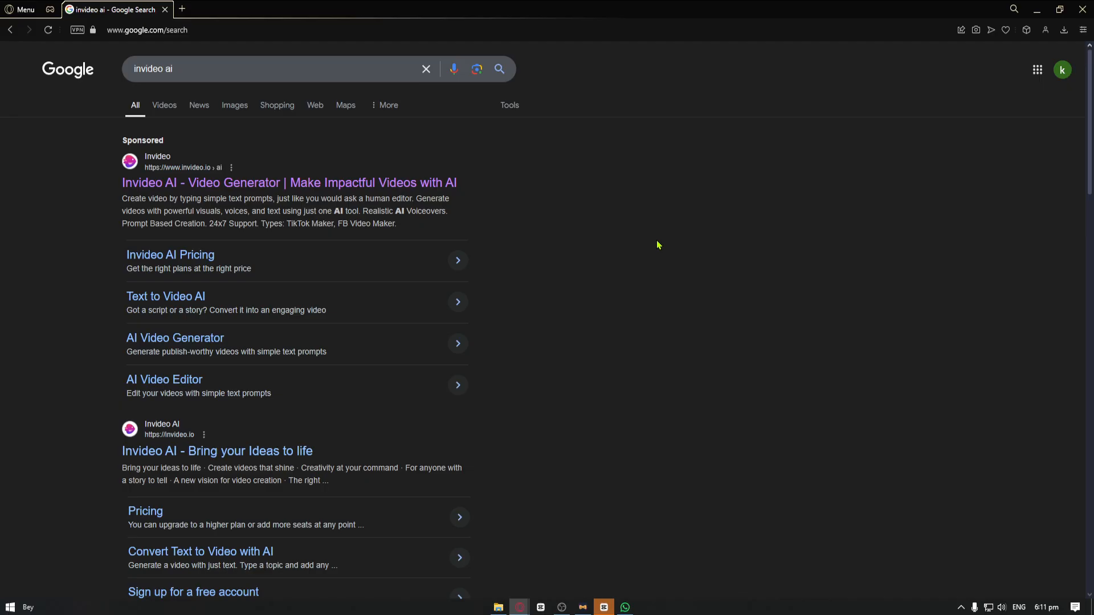
{"action": "left_click", "coordinate": [423, 183]}
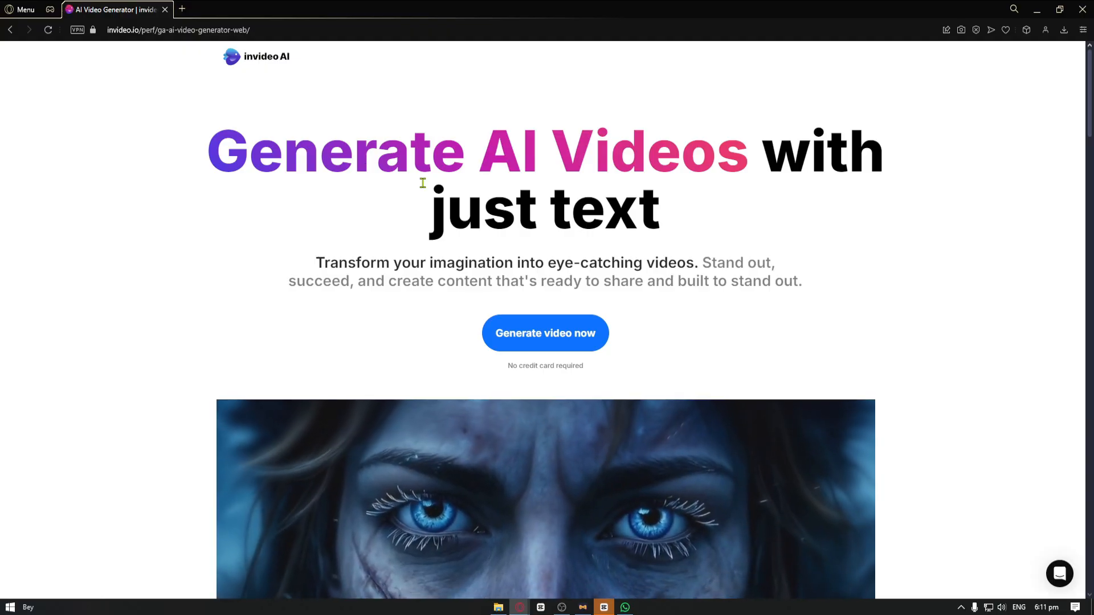
Examine the landing page's headline, description and sample videos
{"action": "scroll", "coordinate": [438, 190], "scroll_direction": "down", "scroll_amount": 10}
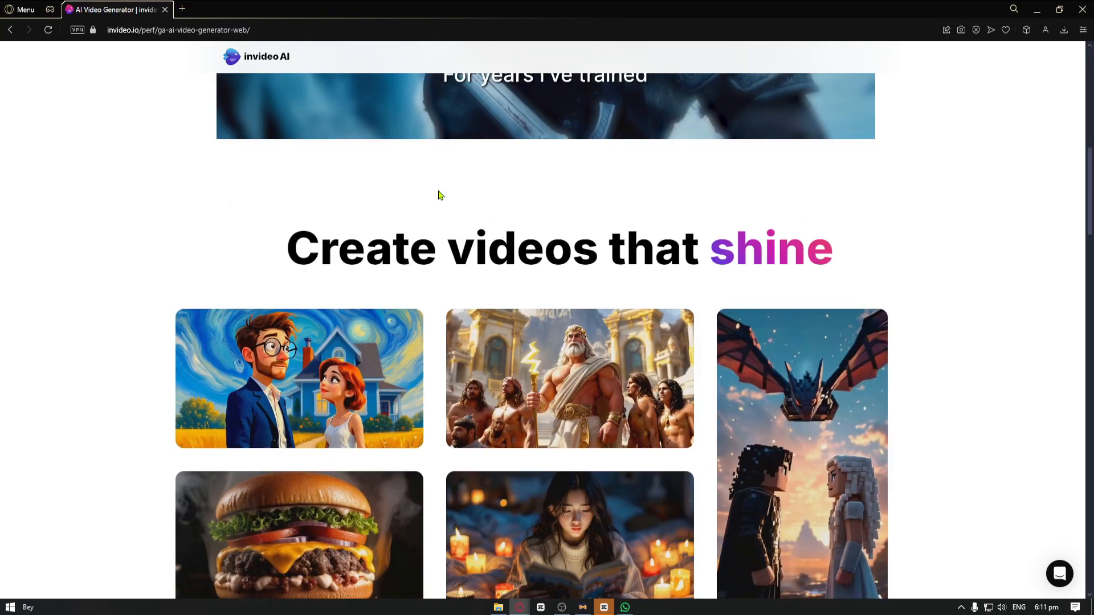
{"action": "scroll", "coordinate": [439, 196], "scroll_direction": "down", "scroll_amount": 4}
{"action": "scroll", "coordinate": [399, 148], "scroll_direction": "up", "scroll_amount": 15}
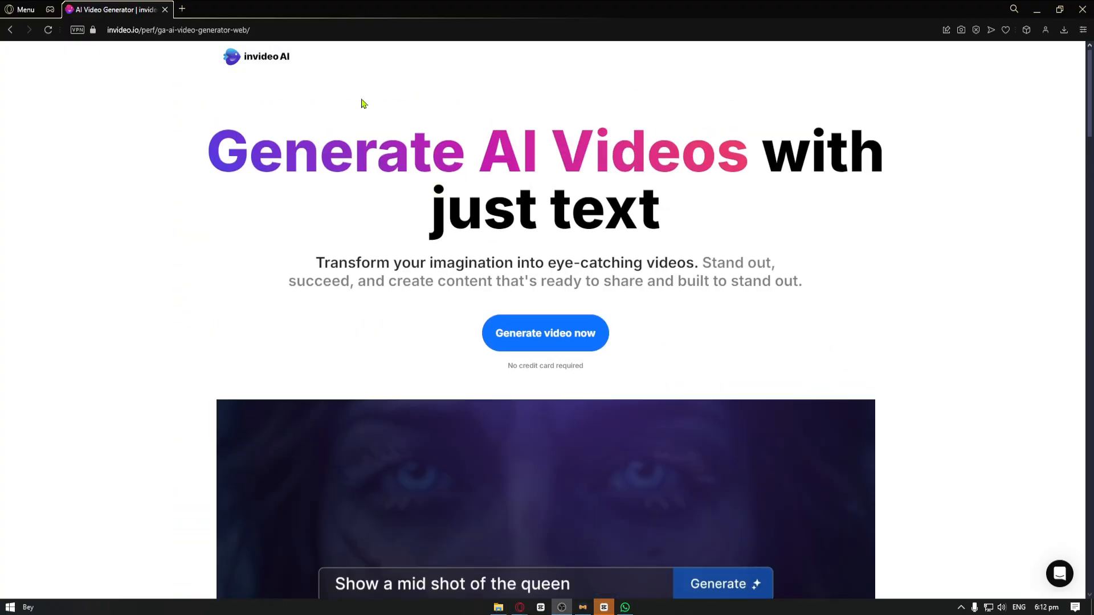
{"action": "scroll", "coordinate": [350, 126], "scroll_direction": "down", "scroll_amount": 3}
{"action": "scroll", "coordinate": [427, 231], "scroll_direction": "up", "scroll_amount": 3}
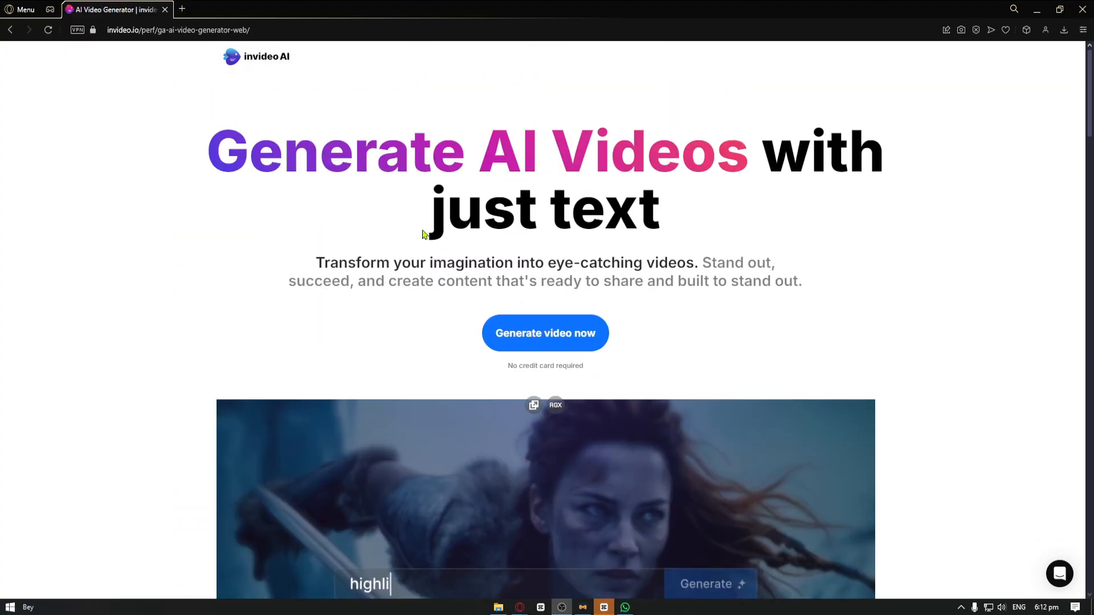
{"action": "left_click_drag", "start_coordinate": [208, 149], "coordinate": [684, 210]}
{"action": "left_click", "coordinate": [364, 254]}
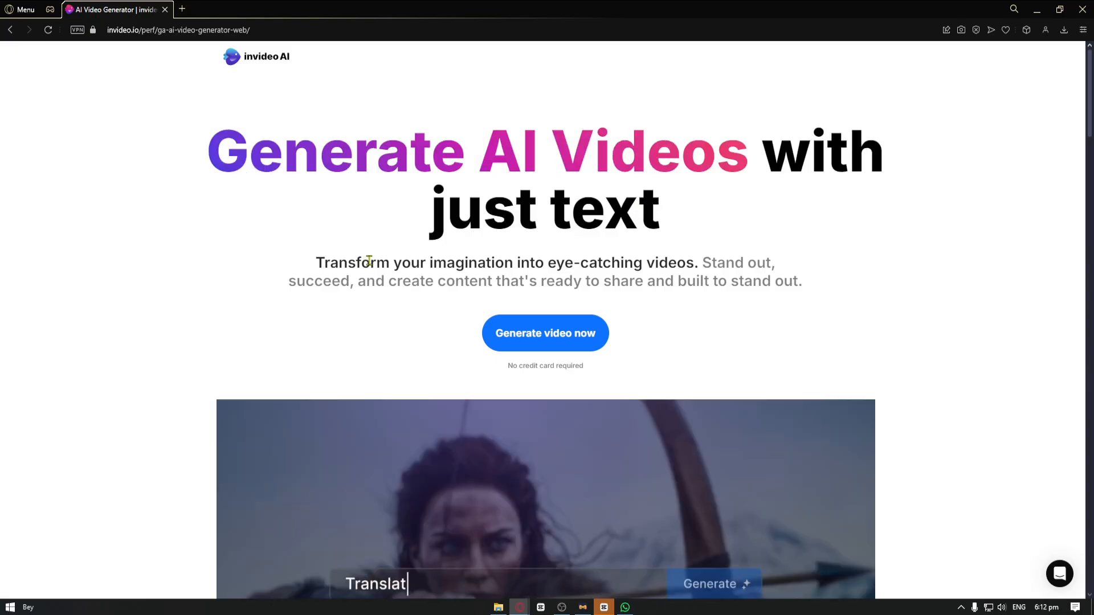
{"action": "left_click_drag", "start_coordinate": [369, 261], "coordinate": [699, 257]}
{"action": "left_click", "coordinate": [699, 258]}
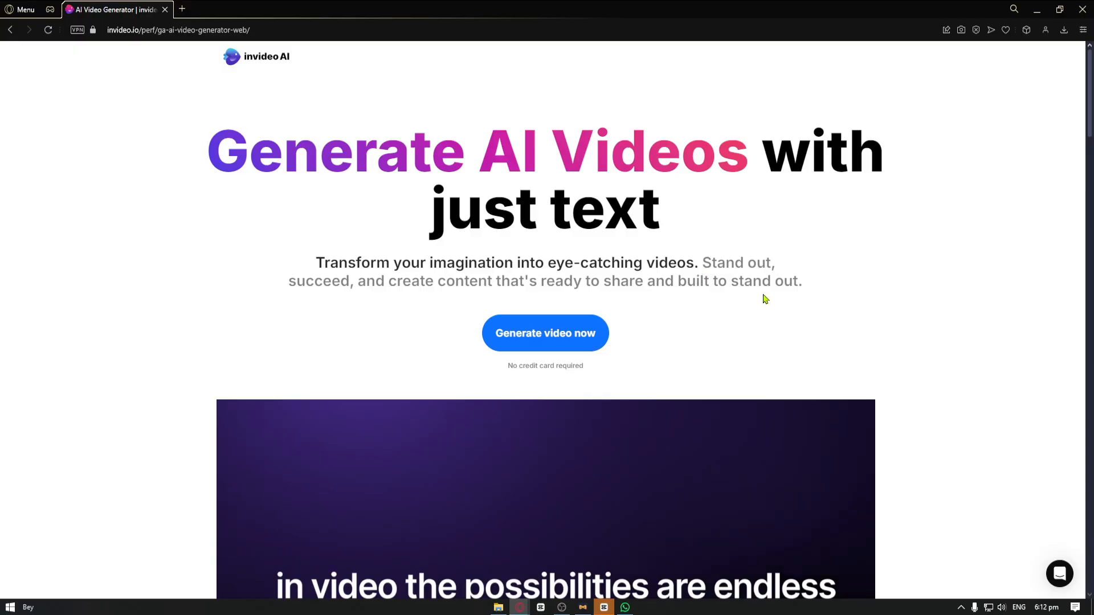
{"action": "scroll", "coordinate": [780, 294], "scroll_direction": "down", "scroll_amount": 2}
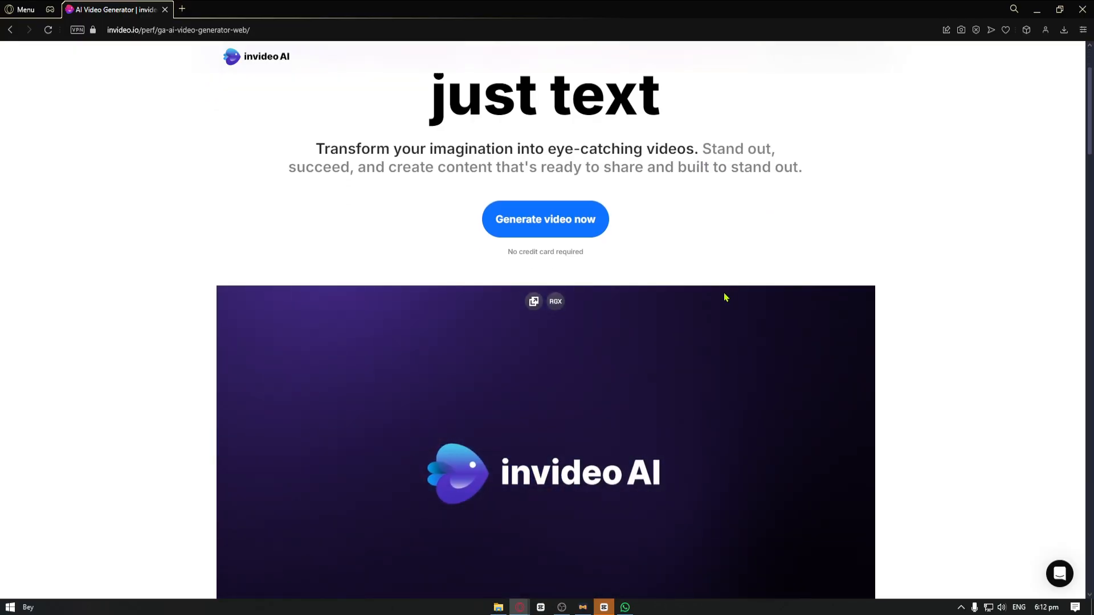
{"action": "scroll", "coordinate": [705, 300], "scroll_direction": "up", "scroll_amount": 2}
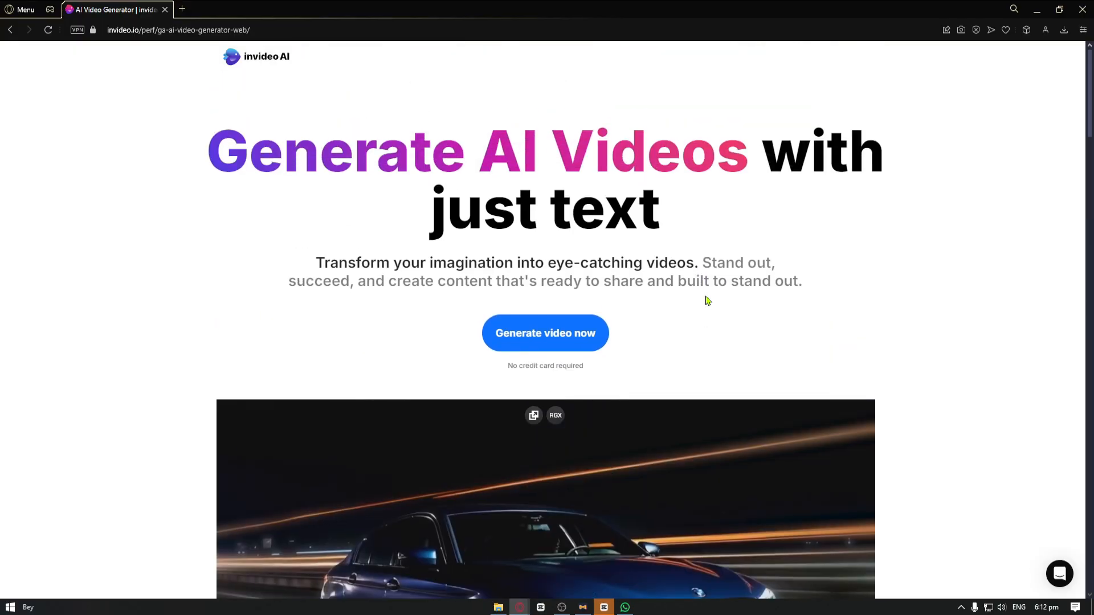
{"action": "scroll", "coordinate": [706, 300], "scroll_direction": "down", "scroll_amount": 4}
{"action": "scroll", "coordinate": [707, 301], "scroll_direction": "up", "scroll_amount": 4}
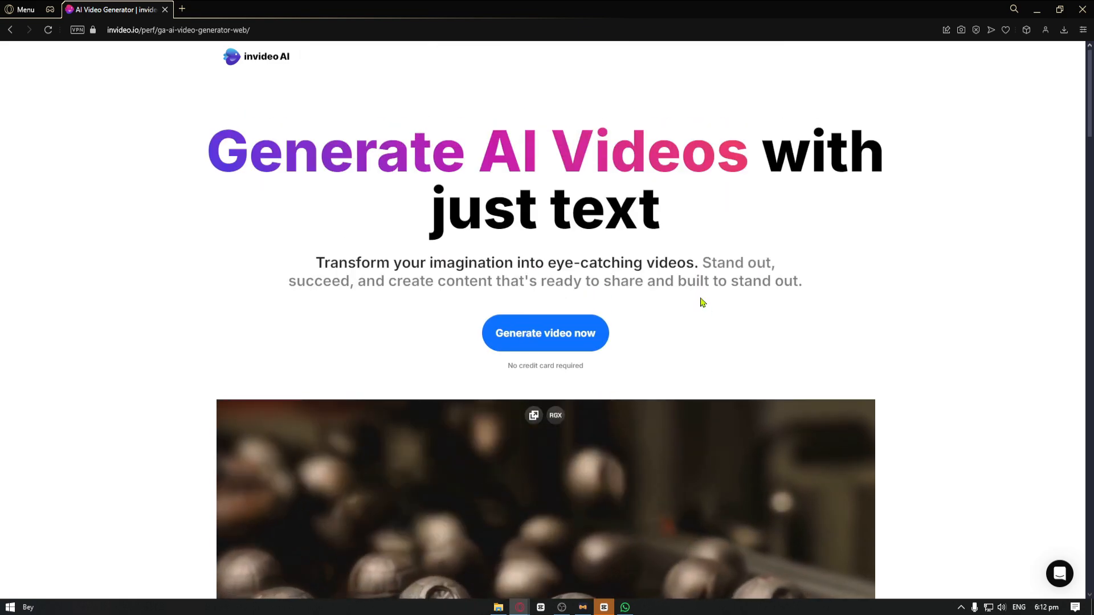
{"action": "scroll", "coordinate": [703, 303], "scroll_direction": "down", "scroll_amount": 12}
{"action": "scroll", "coordinate": [702, 302], "scroll_direction": "up", "scroll_amount": 12}
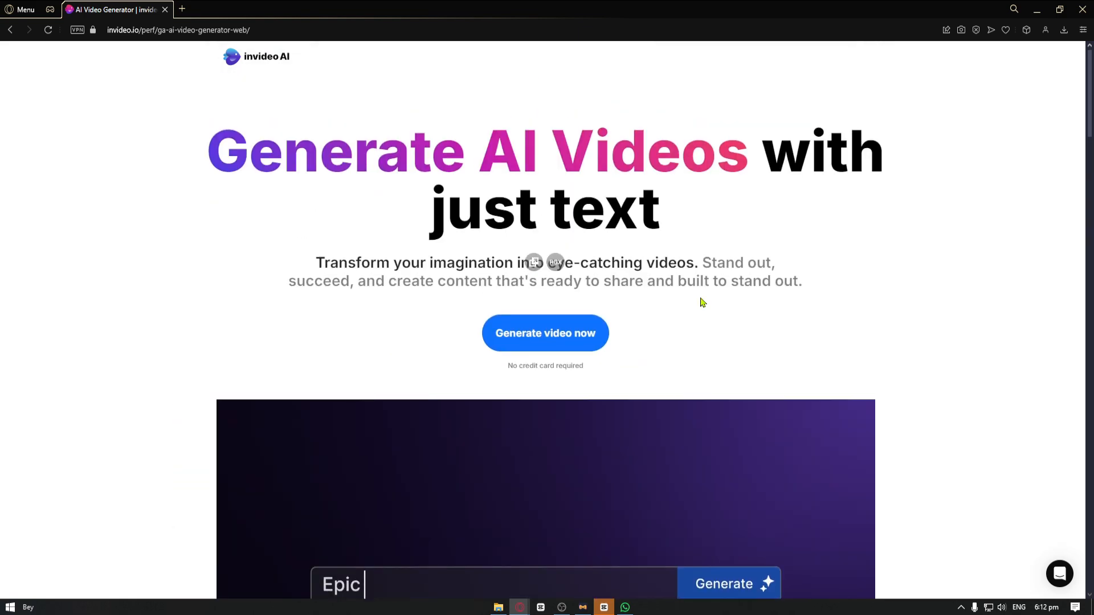
Enter the video generation workspace and check which invideo AI model versions are offered
{"action": "left_click", "coordinate": [561, 338]}
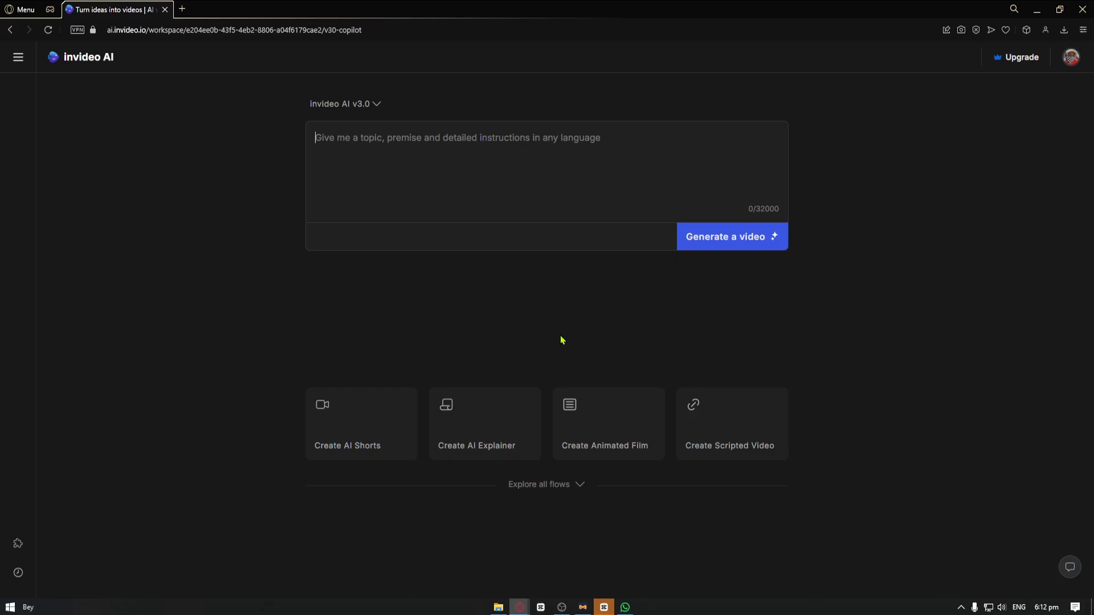
{"action": "left_click", "coordinate": [360, 105]}
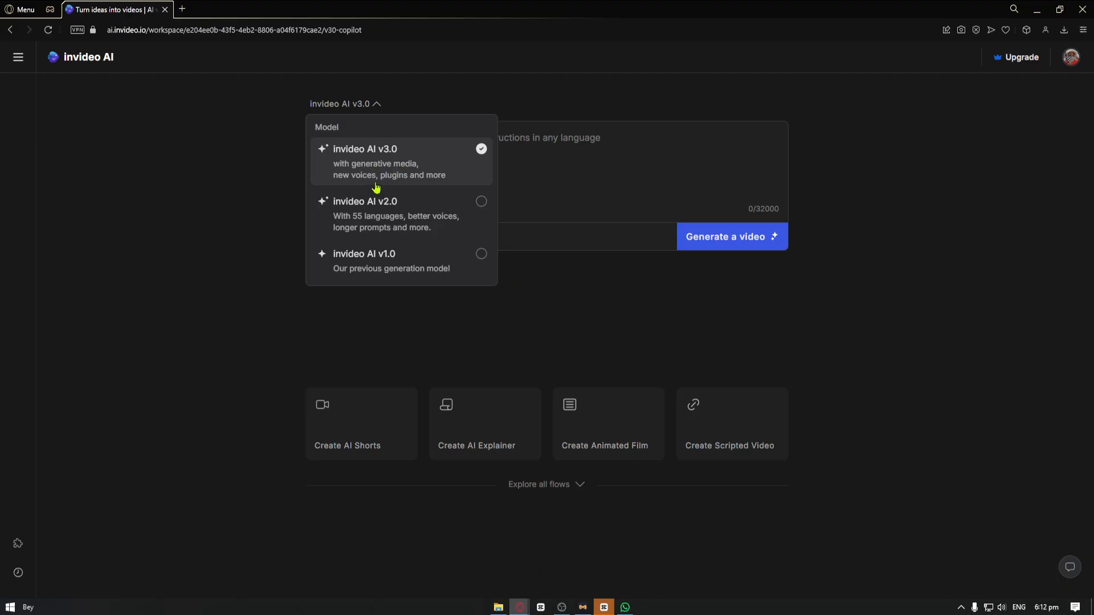
{"action": "left_click", "coordinate": [256, 197]}
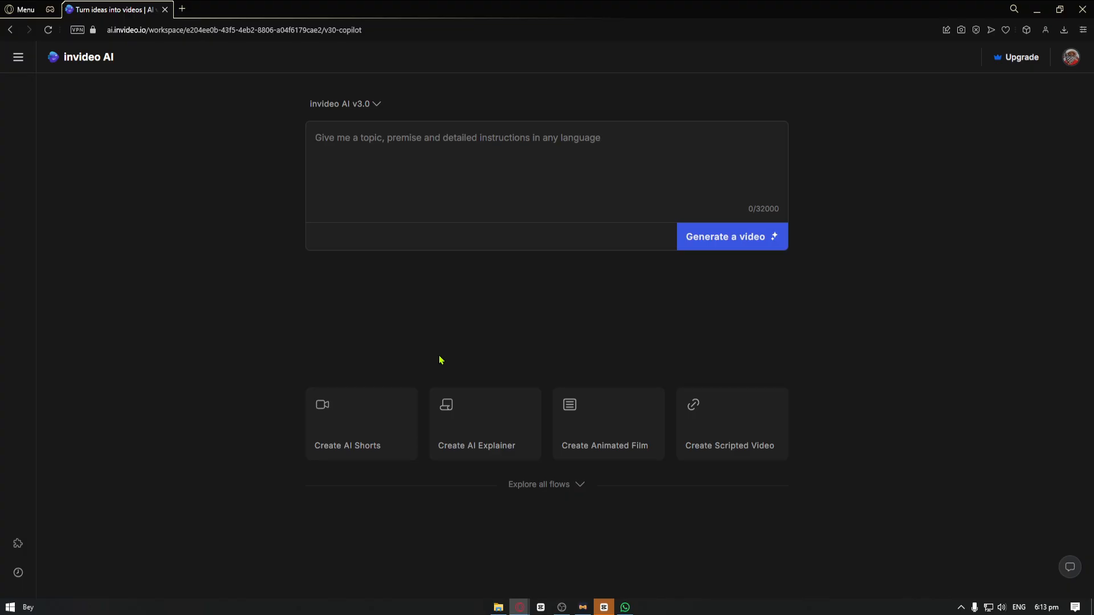
Start a Create AI Shorts video on the topic "artificial intelligence" and check the media source options
{"action": "left_click", "coordinate": [363, 426]}
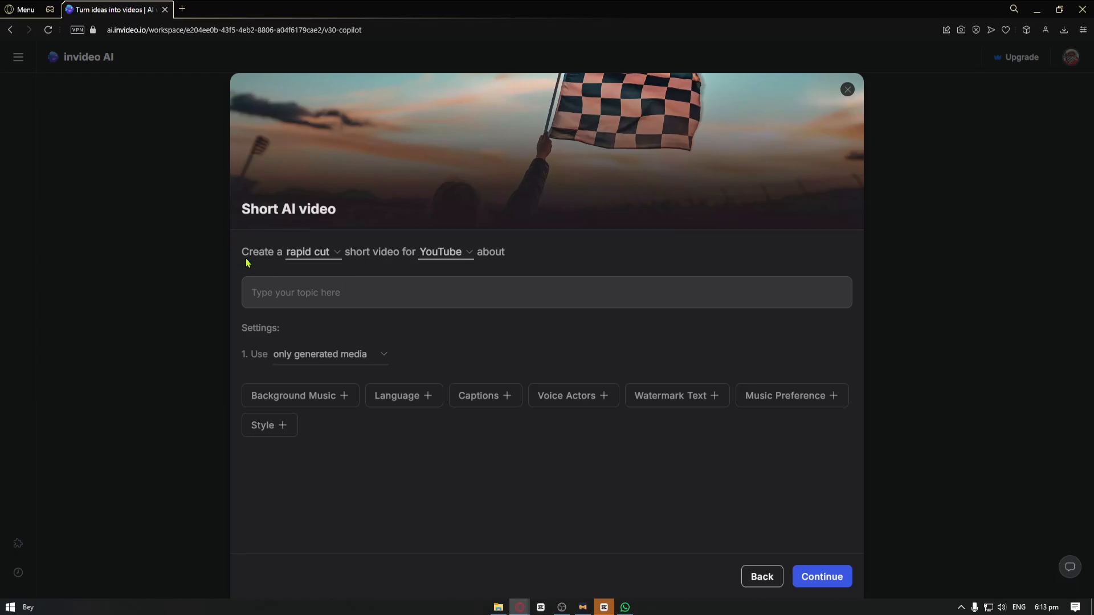
{"action": "left_click_drag", "start_coordinate": [242, 251], "coordinate": [489, 251]}
{"action": "left_click", "coordinate": [337, 291]}
{"action": "type", "text": "artificial intelligence"}
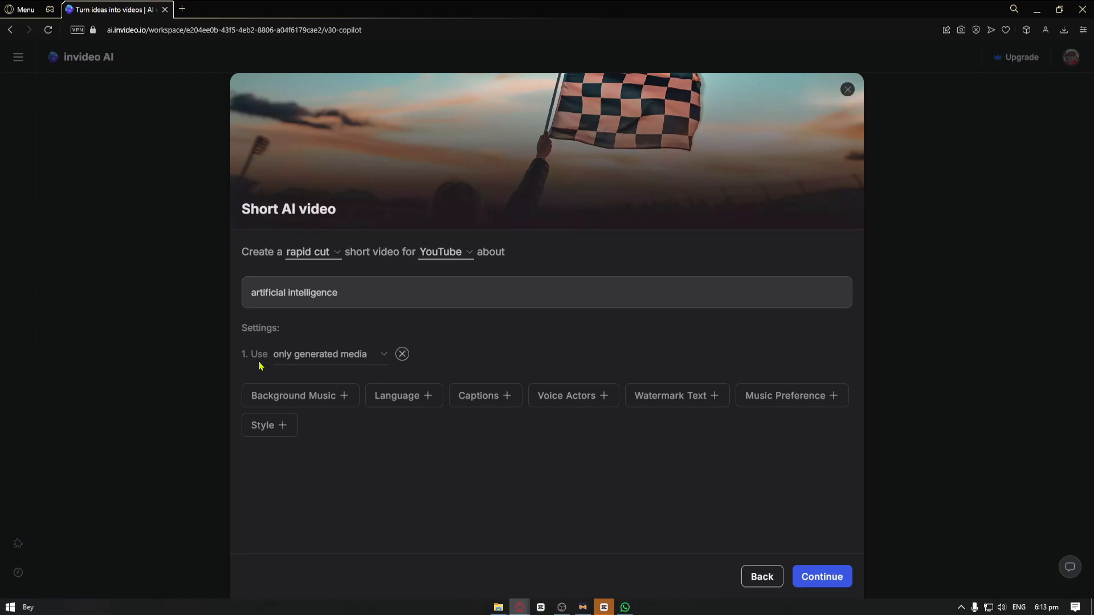
{"action": "left_click", "coordinate": [350, 359]}
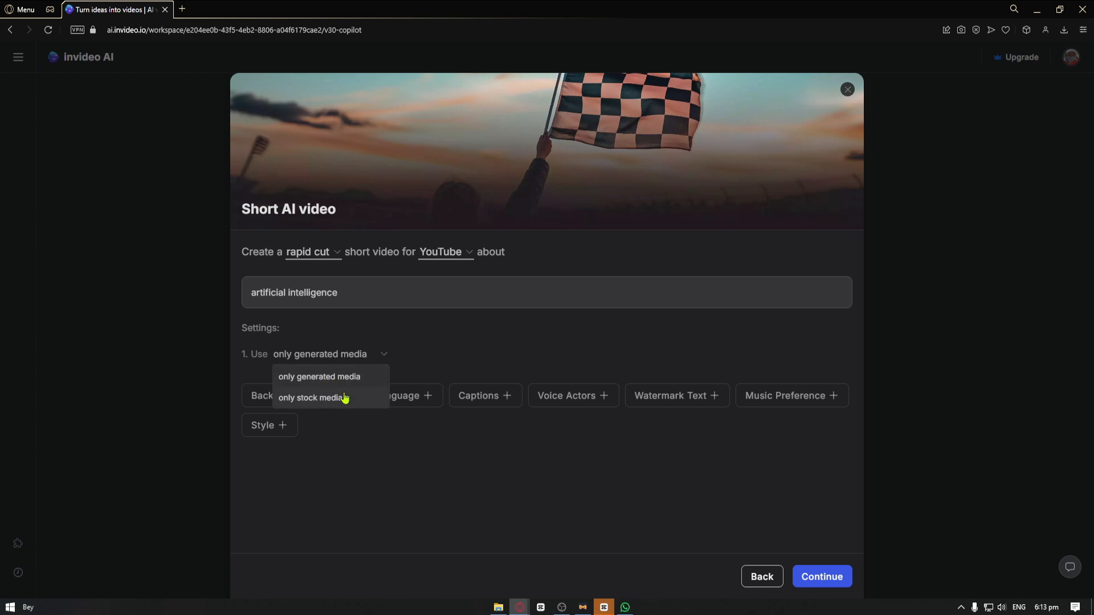
{"action": "left_click", "coordinate": [509, 333]}
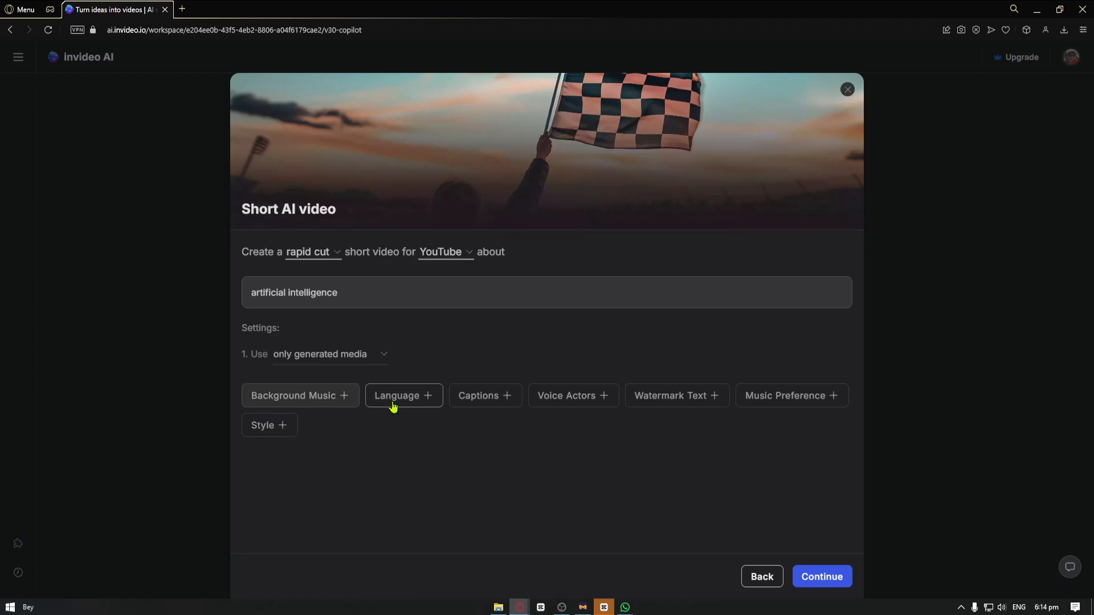
Add a background music setting of "fast and energetic" and a language setting of English
{"action": "left_click", "coordinate": [334, 407]}
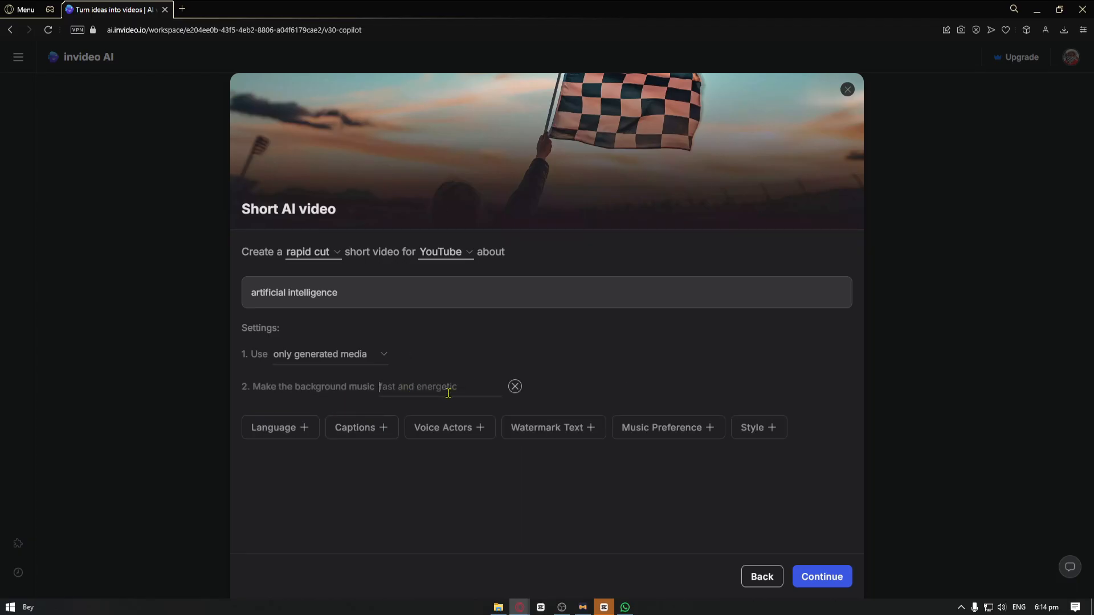
{"action": "type", "text": "fast and energetic"}
{"action": "left_click", "coordinate": [297, 440]}
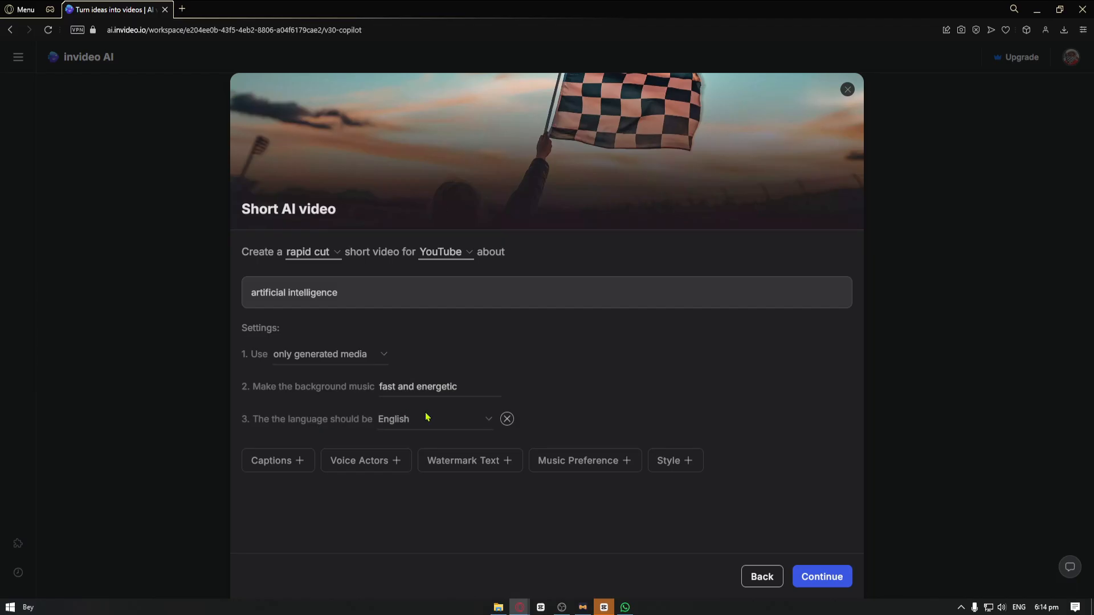
{"action": "left_click", "coordinate": [471, 424]}
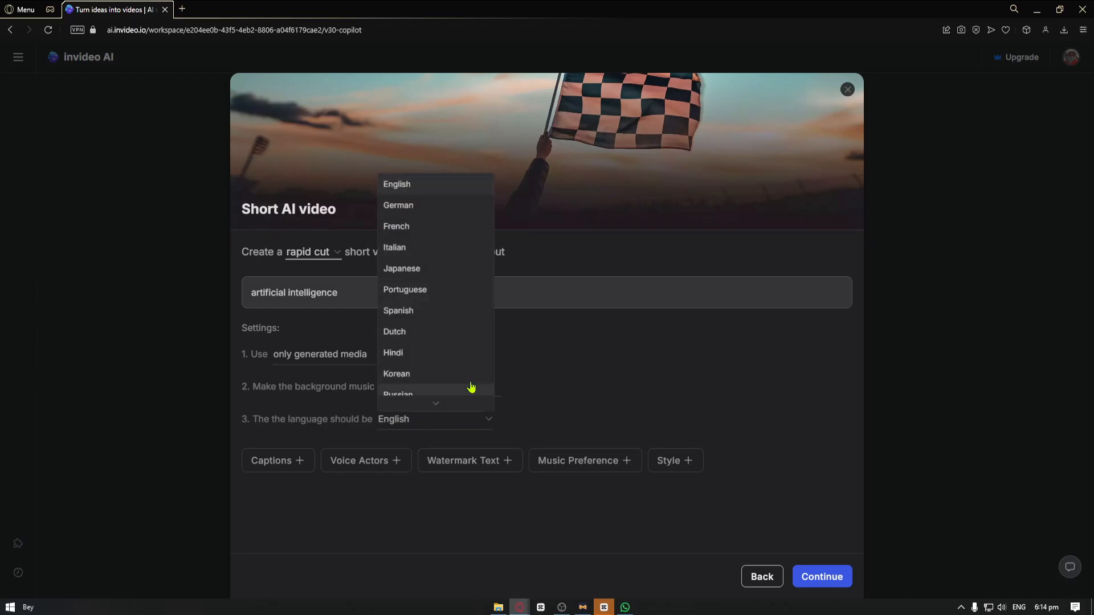
{"action": "left_click", "coordinate": [443, 188]}
Add a captions setting with the option "Add any subtitle"
{"action": "left_click", "coordinate": [305, 461]}
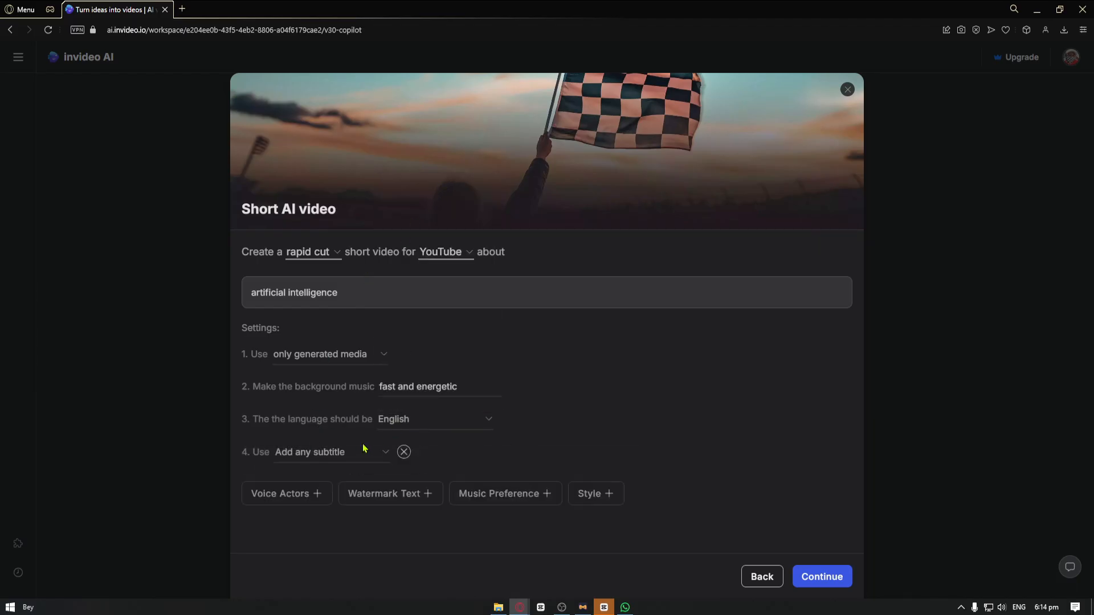
{"action": "left_click", "coordinate": [362, 460]}
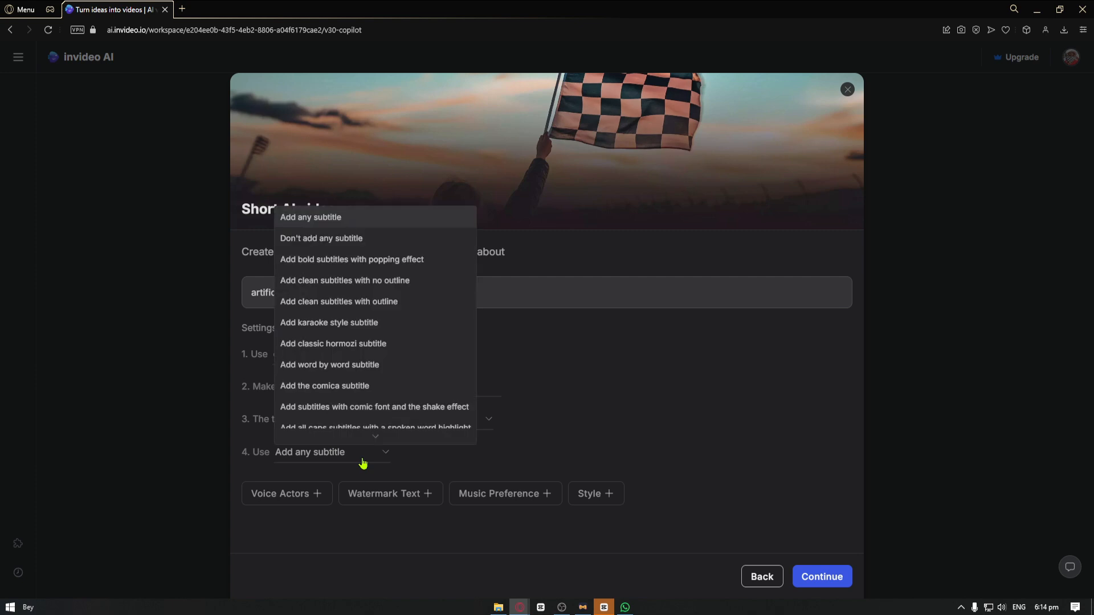
{"action": "left_click", "coordinate": [347, 223]}
Add a voice actor setting with a male, clear American voice and continue to the composed prompt
{"action": "left_click", "coordinate": [312, 493]}
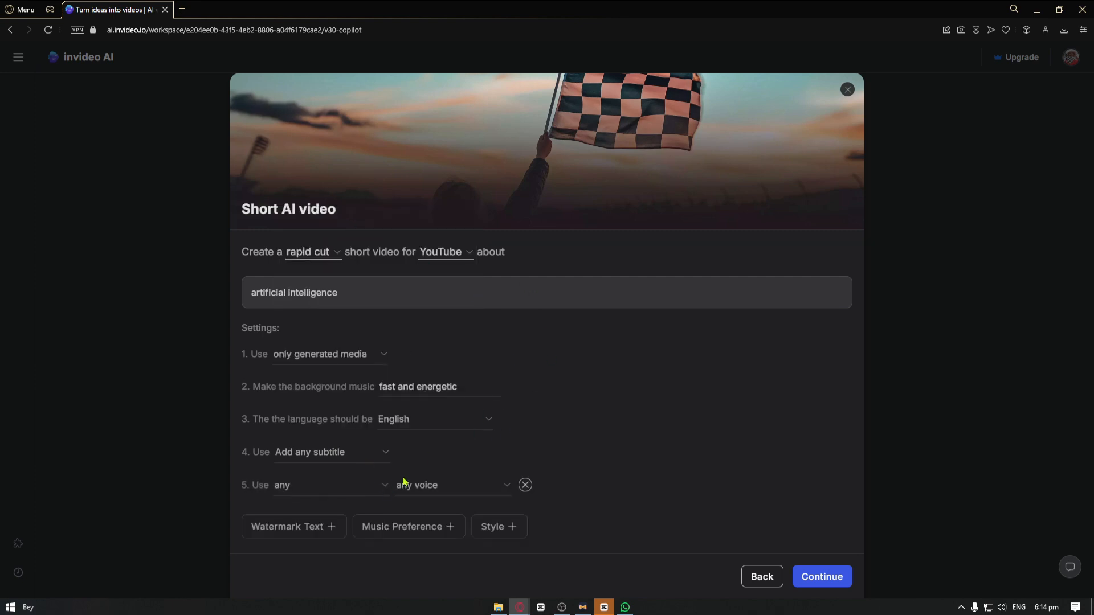
{"action": "left_click", "coordinate": [352, 491]}
{"action": "left_click", "coordinate": [374, 525]}
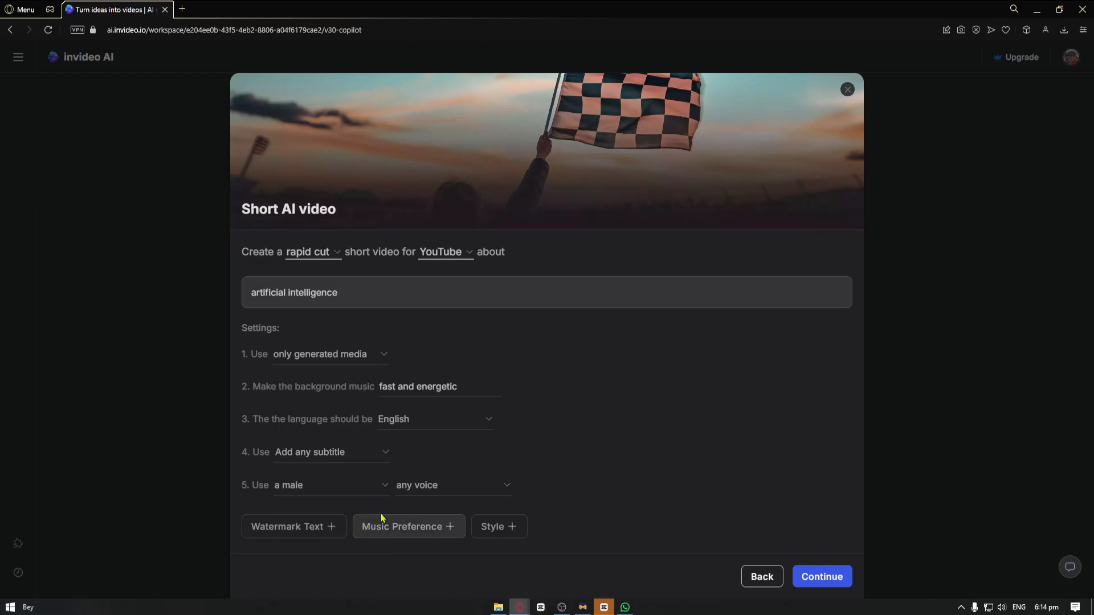
{"action": "left_click", "coordinate": [416, 494]}
{"action": "left_click", "coordinate": [477, 272]}
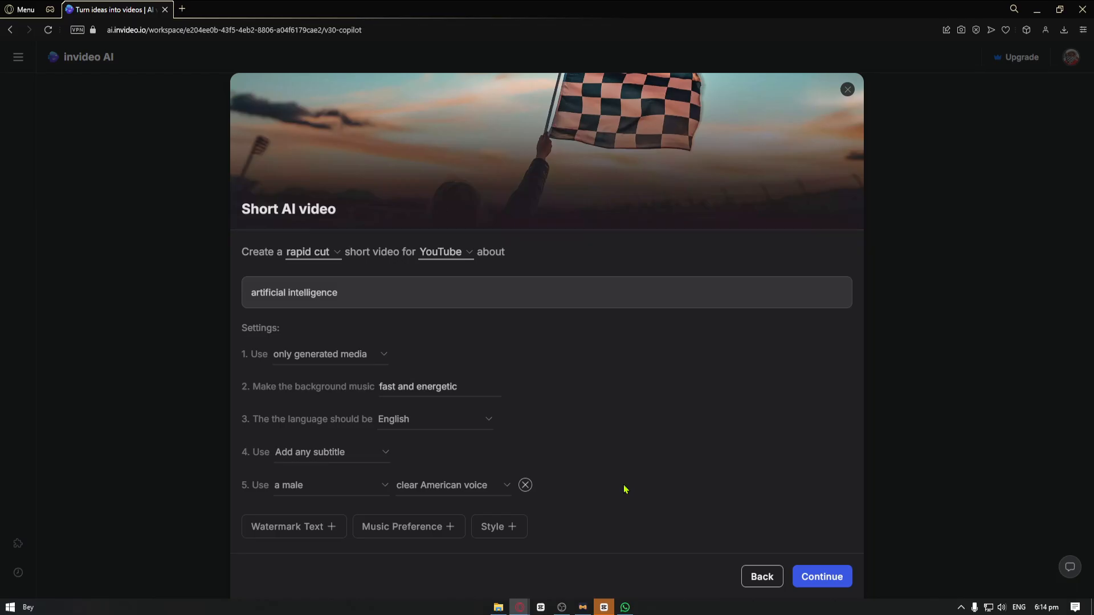
{"action": "left_click", "coordinate": [821, 576]}
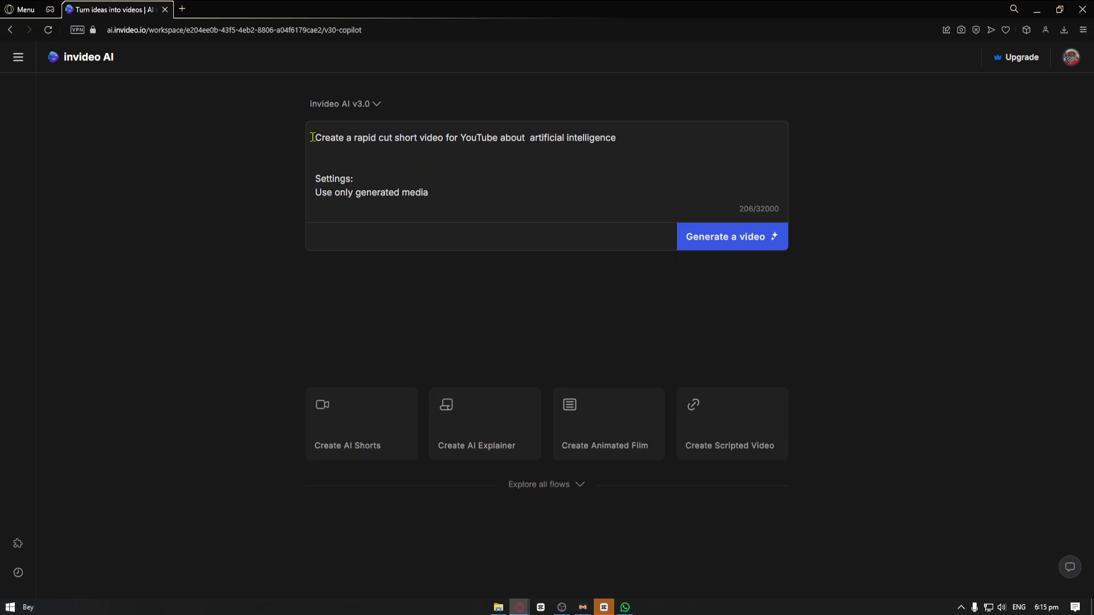
Review the composed prompt's topic line and its media, background music and narrator voice settings
{"action": "left_click_drag", "start_coordinate": [314, 137], "coordinate": [534, 136]}
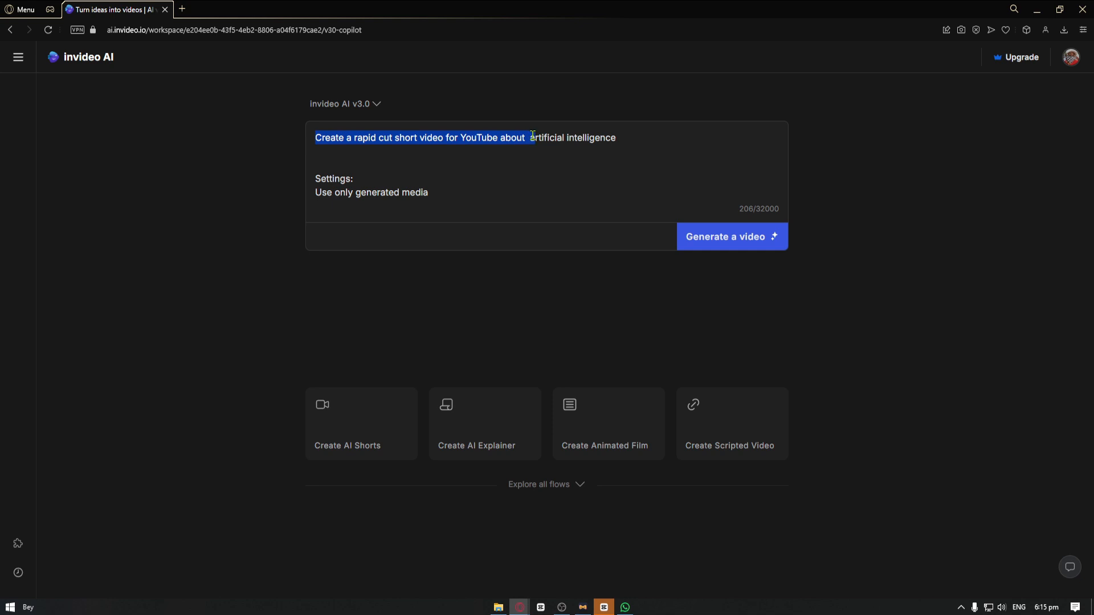
{"action": "scroll", "coordinate": [533, 137], "scroll_direction": "down", "scroll_amount": 1}
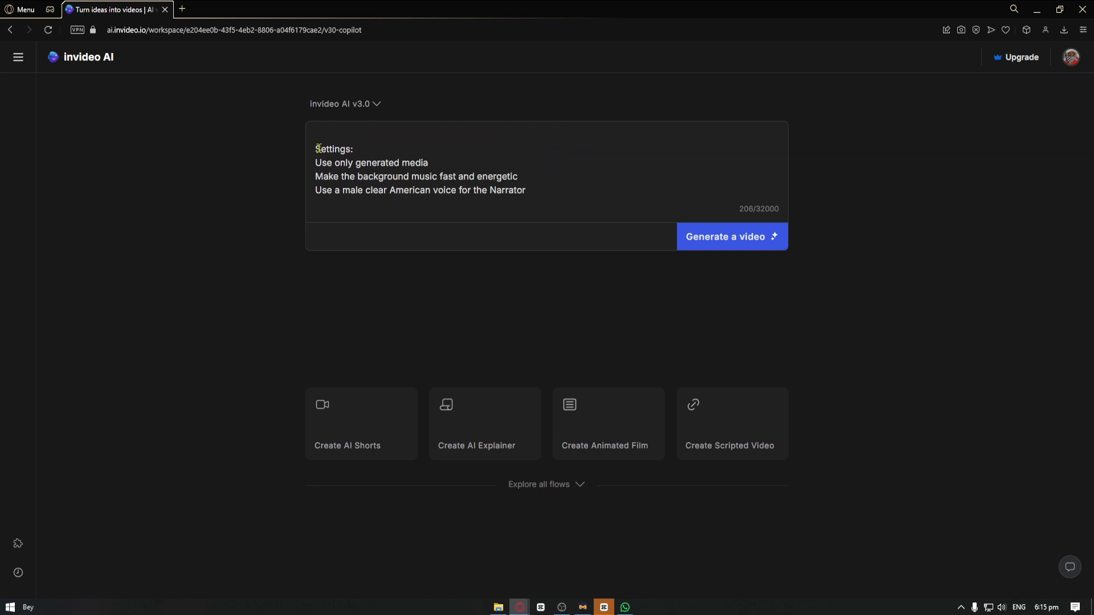
{"action": "left_click_drag", "start_coordinate": [319, 148], "coordinate": [460, 159]}
{"action": "left_click", "coordinate": [459, 162]}
{"action": "left_click_drag", "start_coordinate": [323, 176], "coordinate": [519, 178]}
{"action": "left_click", "coordinate": [520, 178]}
{"action": "left_click_drag", "start_coordinate": [337, 192], "coordinate": [472, 192]}
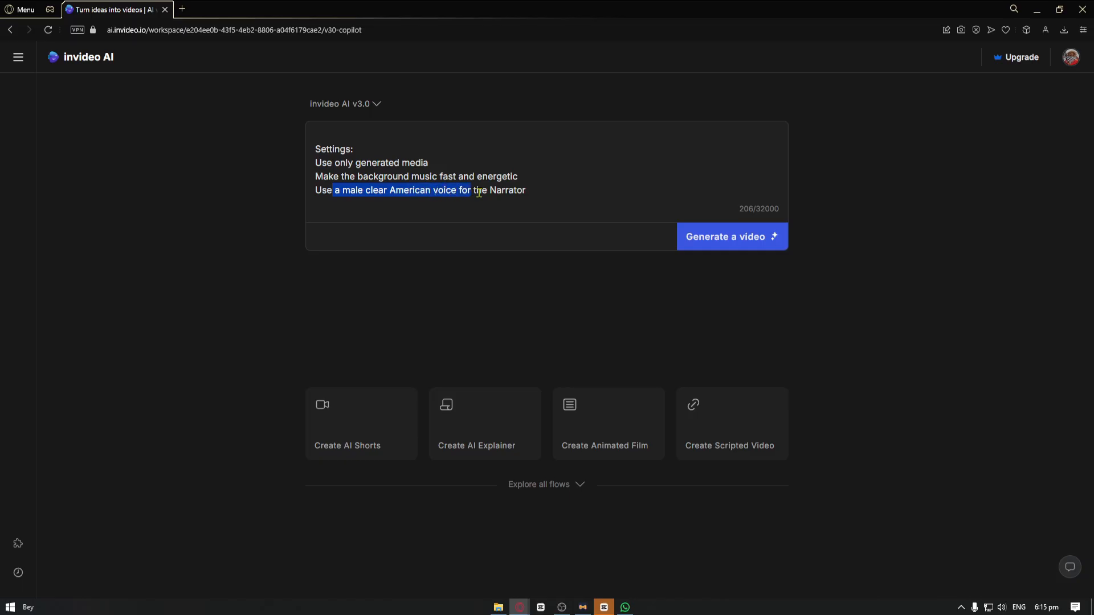
{"action": "left_click", "coordinate": [478, 193]}
Append the line "add subtitle" to the end of the prompt and submit it for video generation
{"action": "key", "text": "shift+Return"}
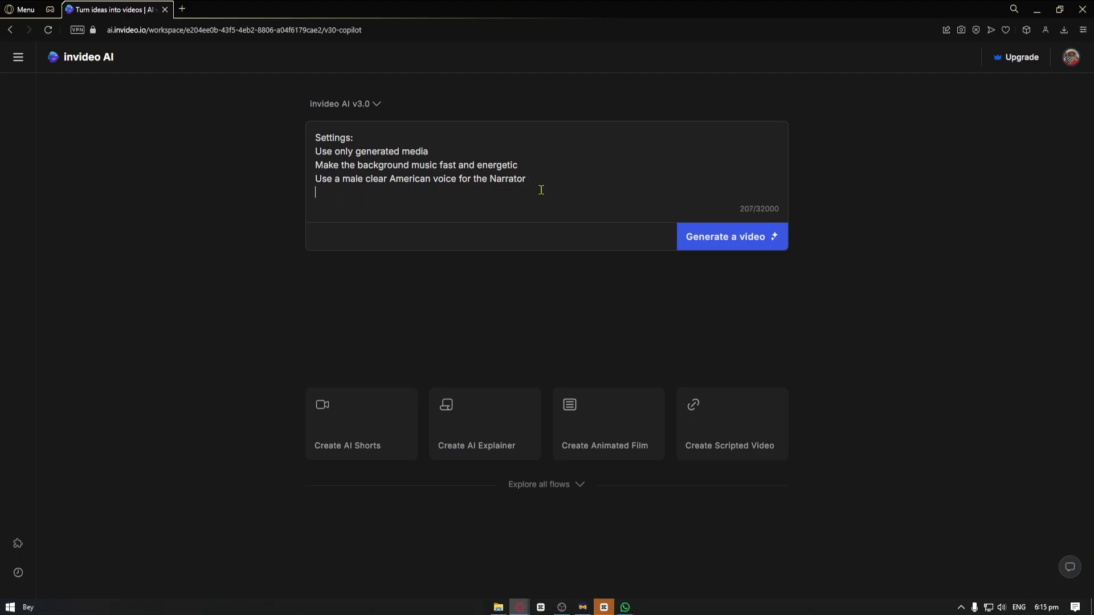
{"action": "type", "text": "add subtitle"}
{"action": "left_click", "coordinate": [762, 246]}
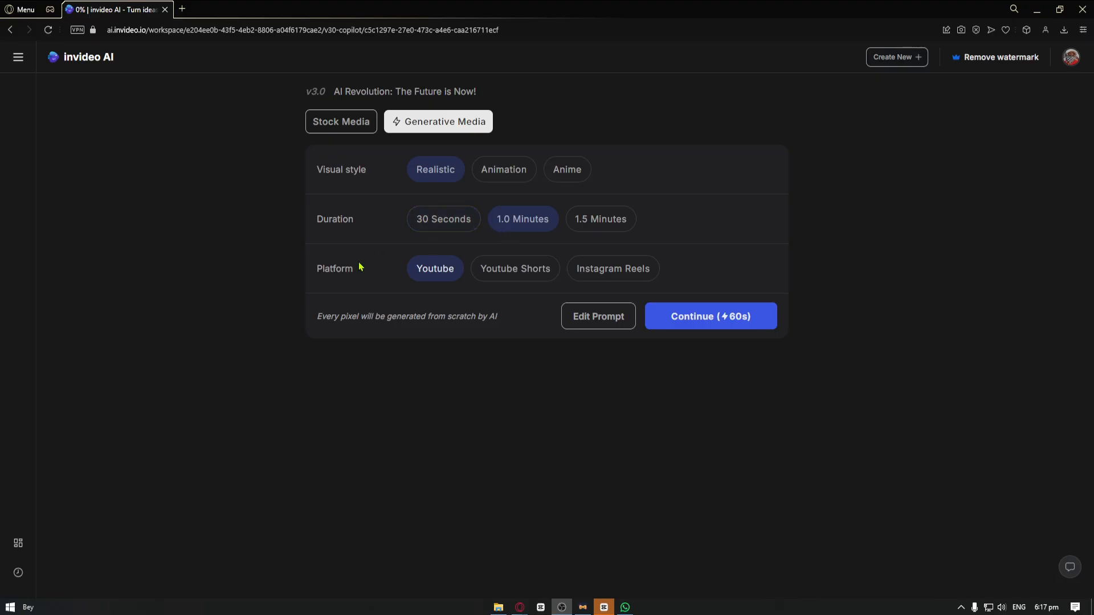
Set the platform to Youtube Shorts and generate the video with the free stock media option
{"action": "left_click", "coordinate": [510, 268]}
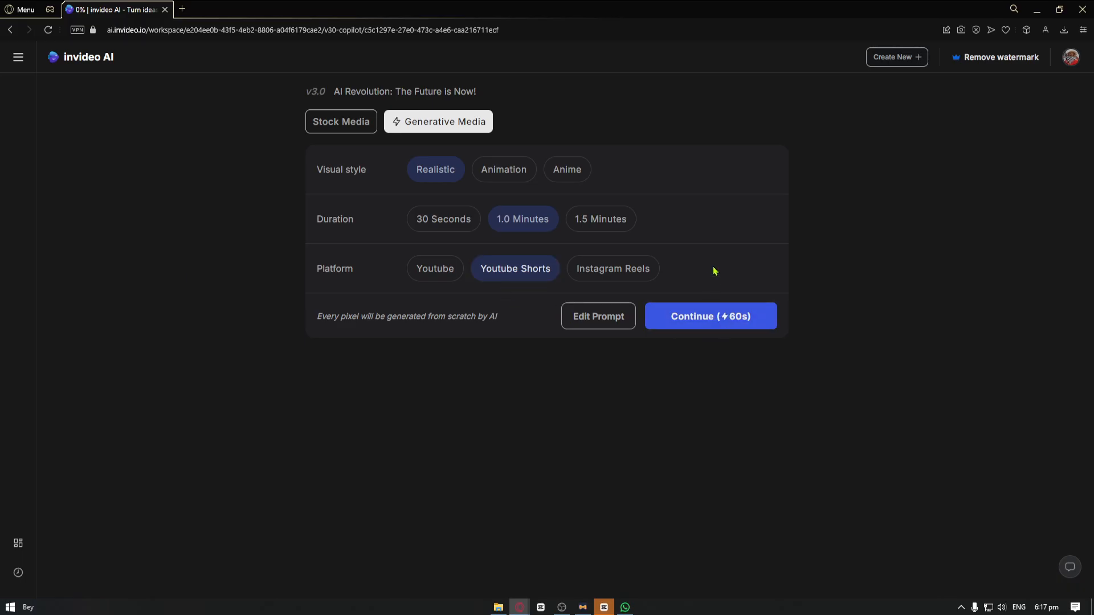
{"action": "left_click", "coordinate": [711, 316]}
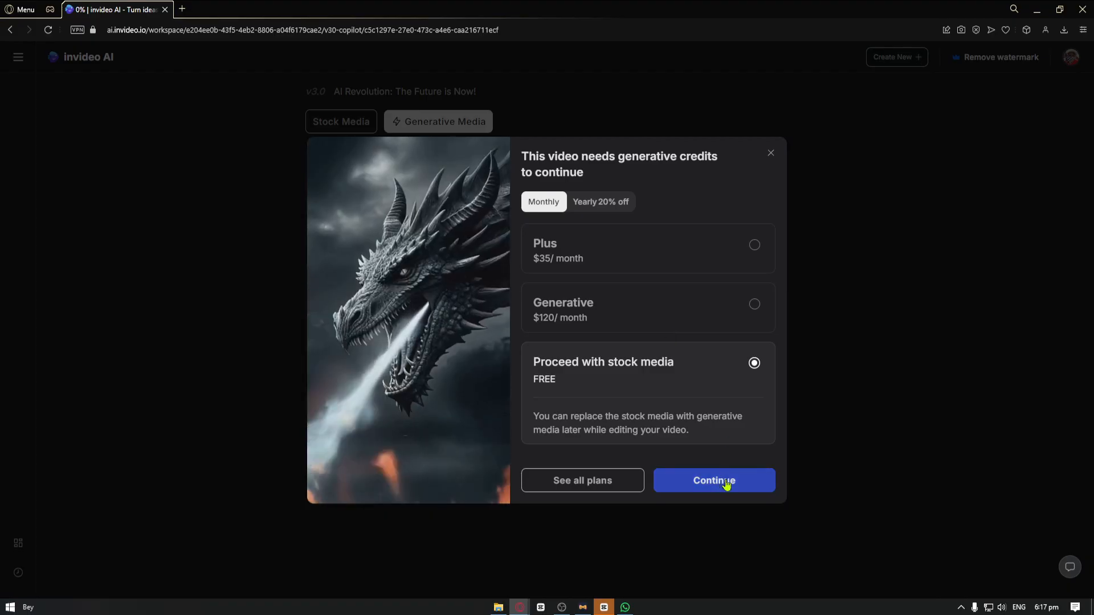
{"action": "left_click", "coordinate": [726, 484]}
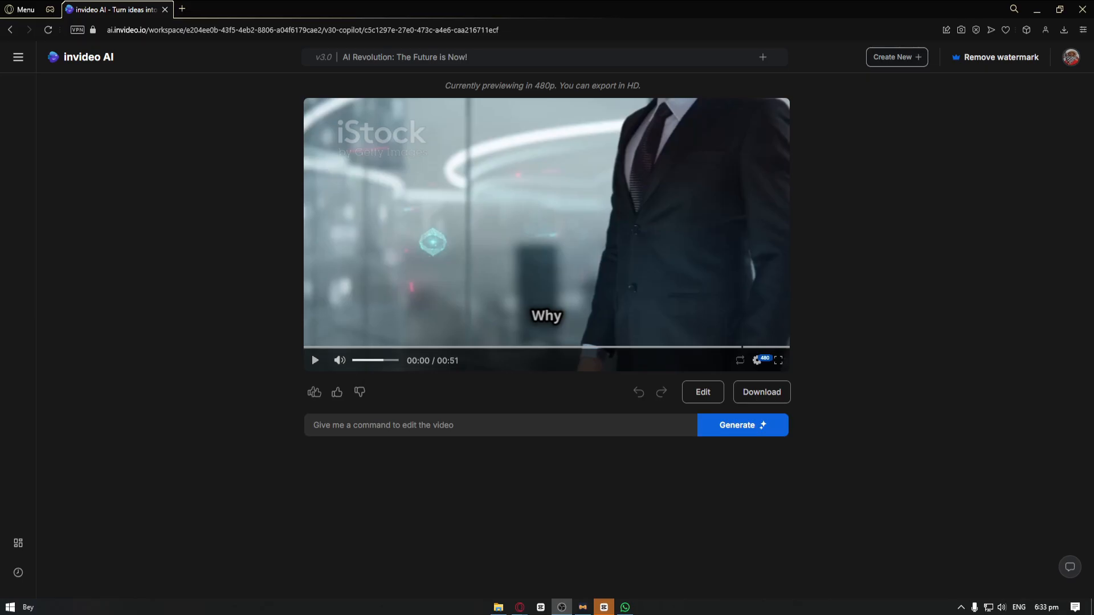
Play the generated video's preview up to about its midpoint, then pause it
{"action": "left_click", "coordinate": [569, 200]}
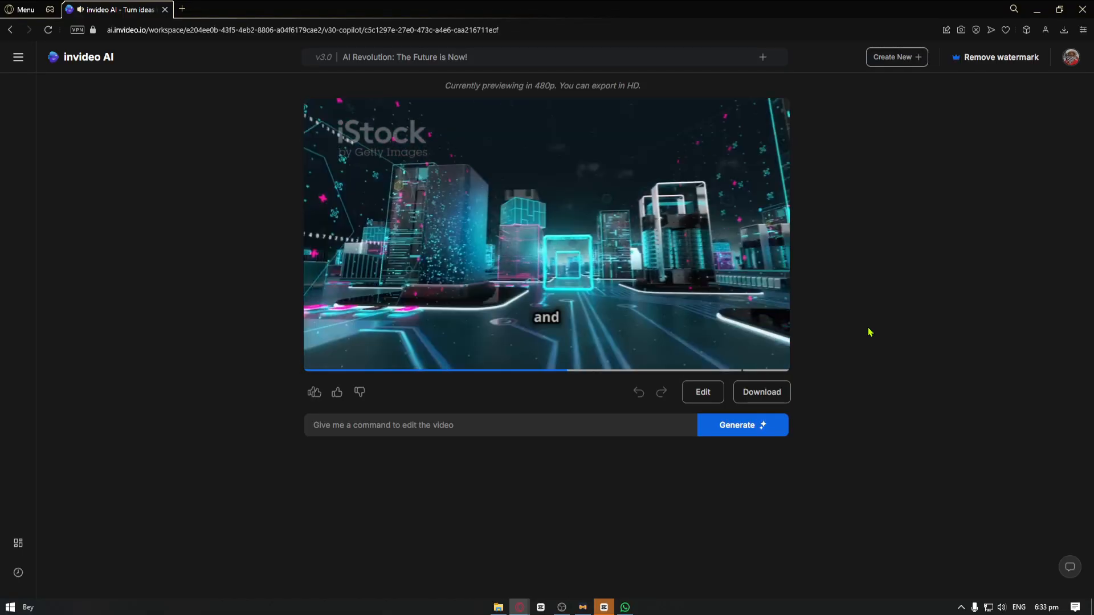
{"action": "left_click", "coordinate": [632, 253]}
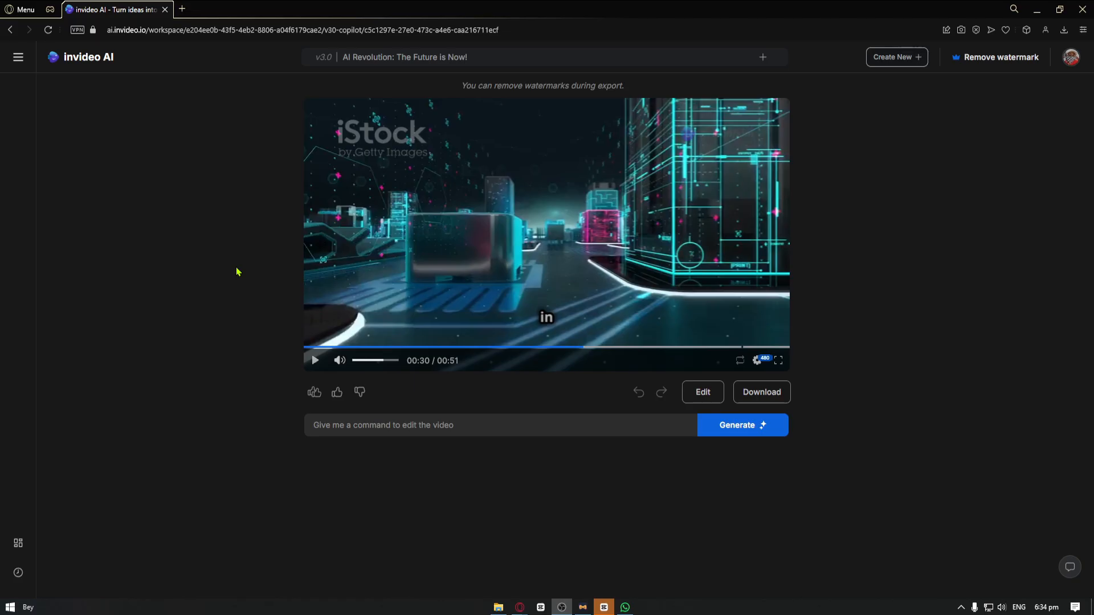
Generate an edit with the command "change the voice of this video and change the actor to a british male and remove subtitles" and review the reply
{"action": "left_click", "coordinate": [450, 427]}
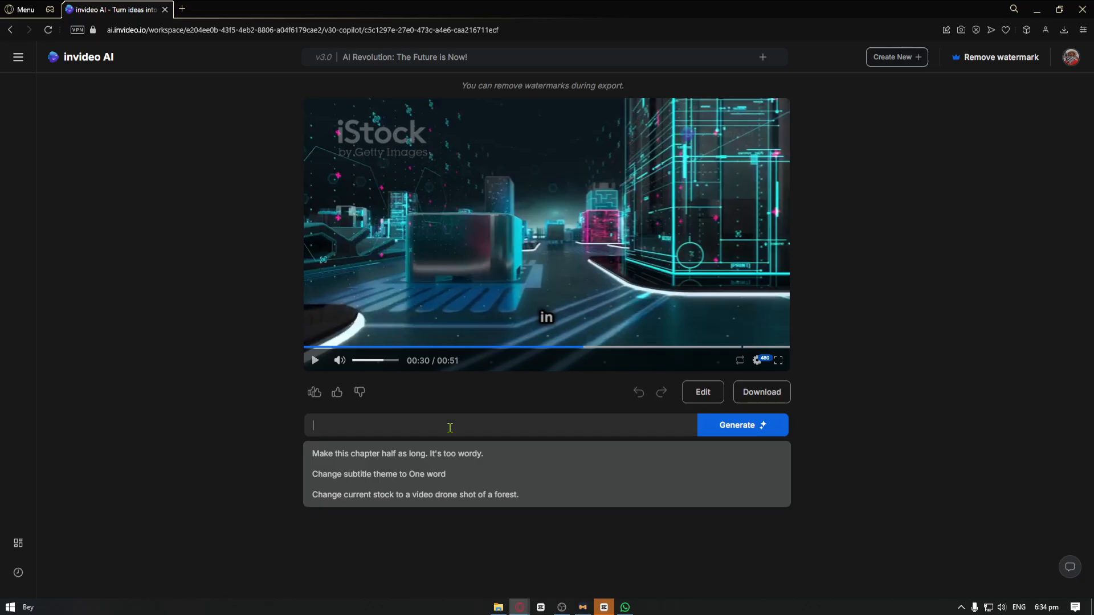
{"action": "type", "text": "c"}
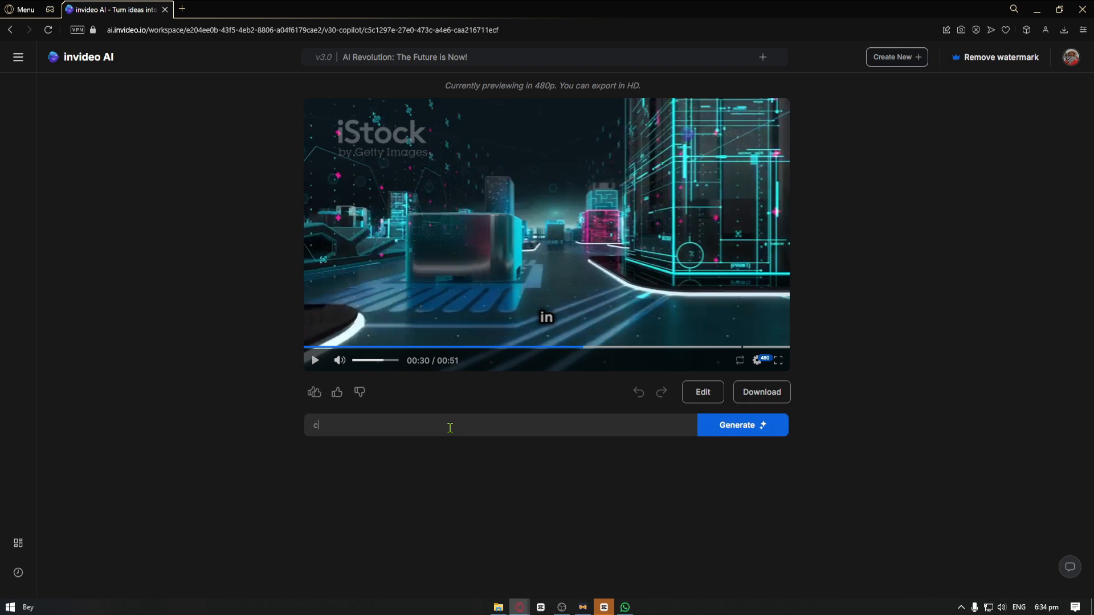
{"action": "type", "text": "hange the voice of this video"}
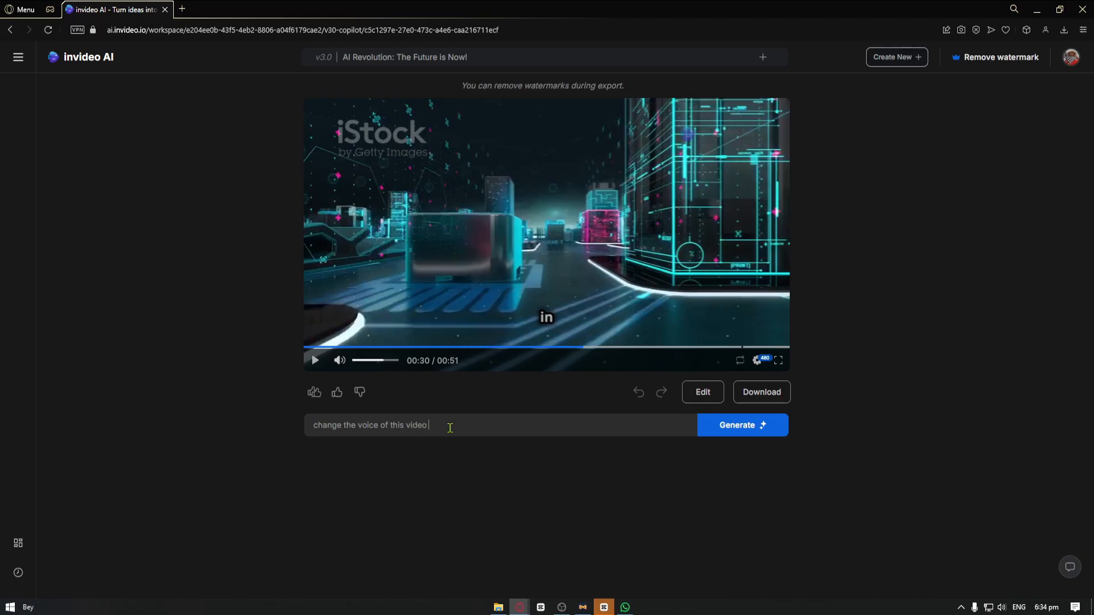
{"action": "type", "text": " and change the actor to a british male"}
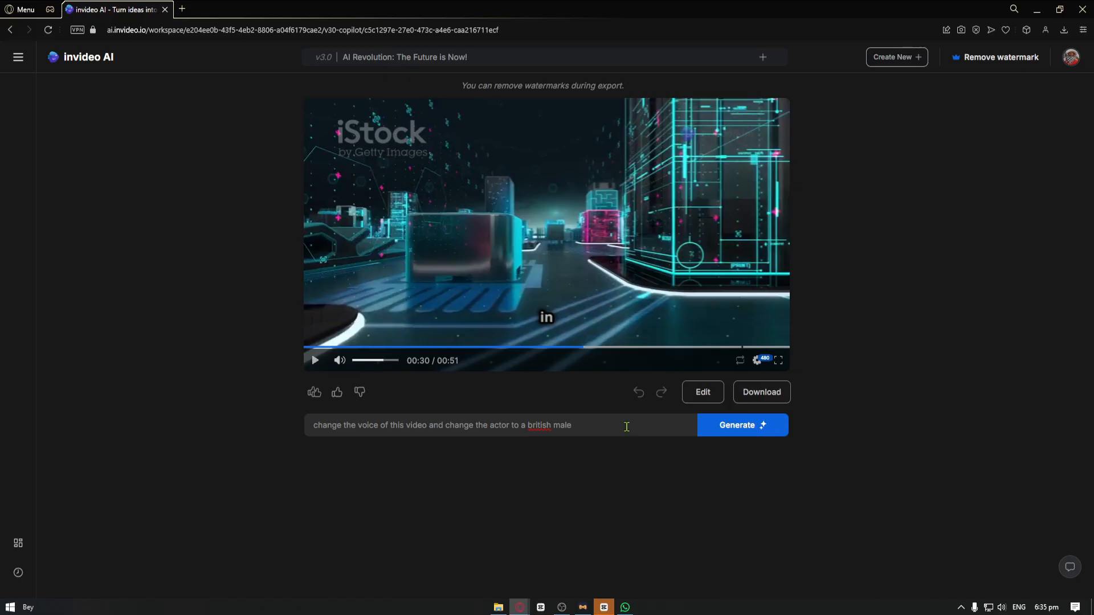
{"action": "type", "text": "and remove subititles"}
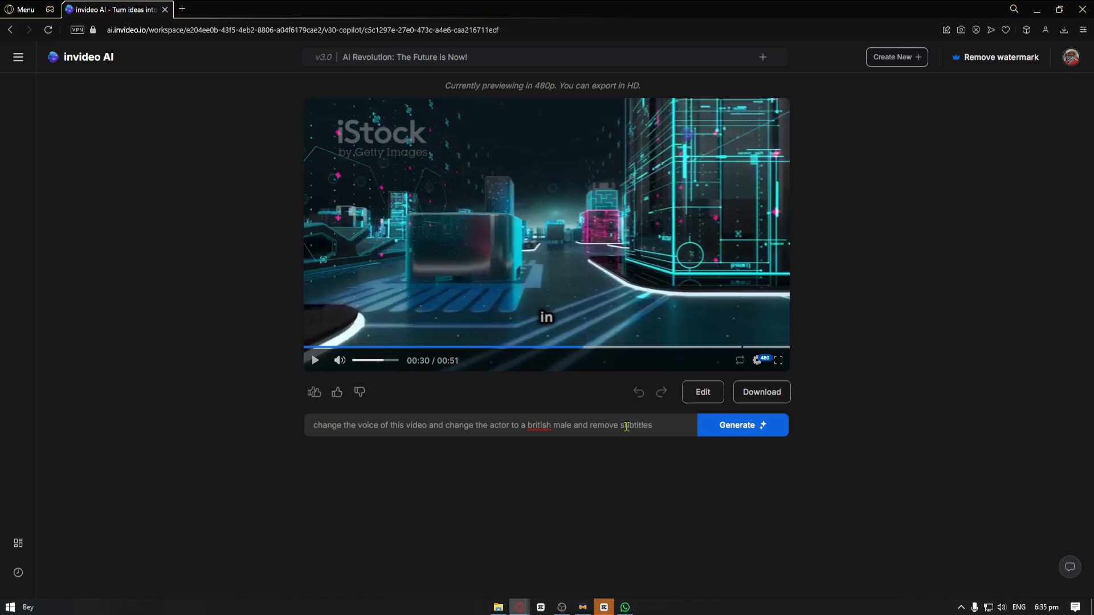
{"action": "left_click", "coordinate": [760, 427]}
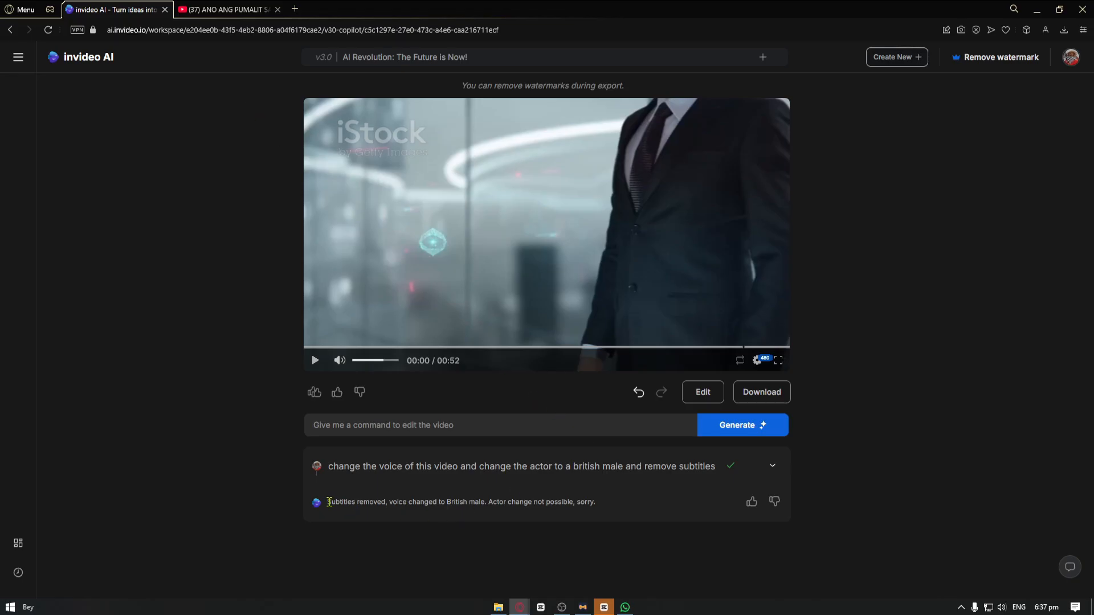
{"action": "left_click_drag", "start_coordinate": [328, 501], "coordinate": [385, 512]}
{"action": "left_click", "coordinate": [388, 501]}
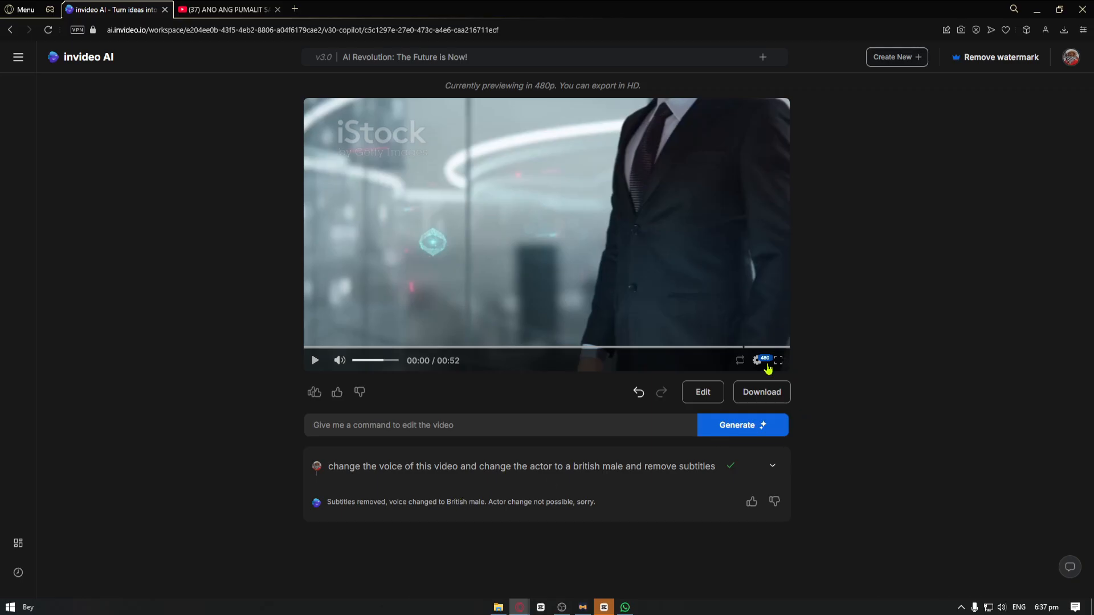
Open the video for editing, select the third media clip of Chapter 1 and review the script line it covers
{"action": "left_click", "coordinate": [703, 392]}
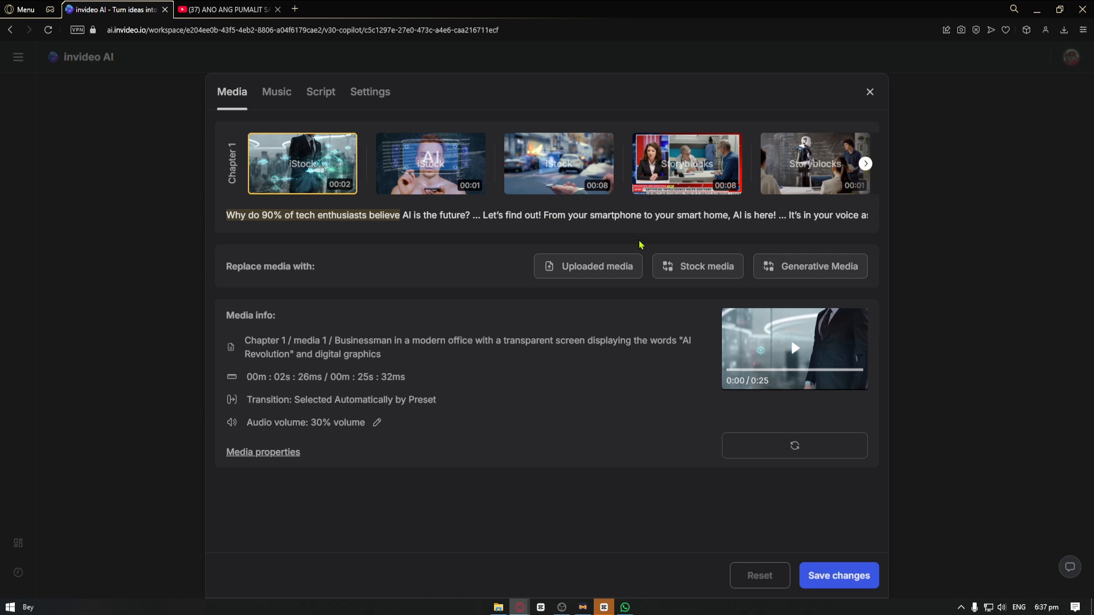
{"action": "mouse_move", "coordinate": [545, 170]}
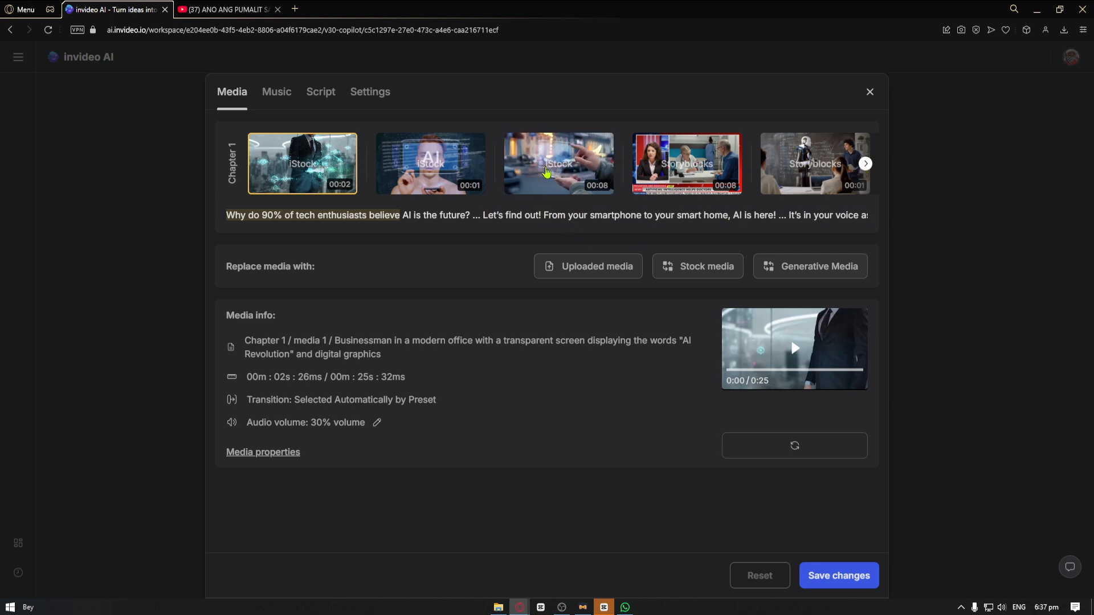
{"action": "left_click", "coordinate": [546, 171]}
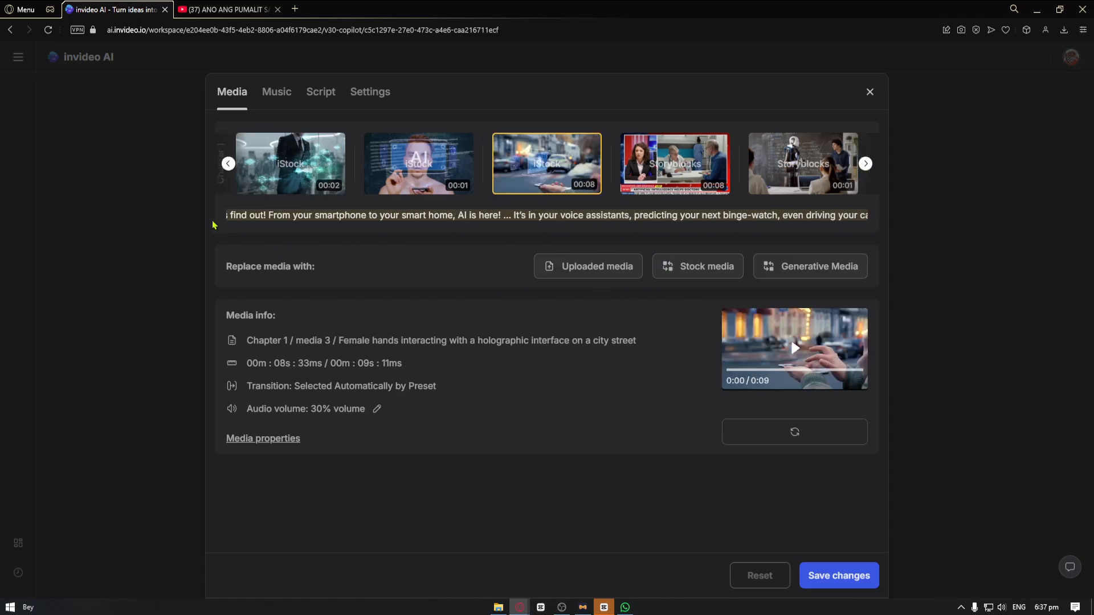
{"action": "left_click_drag", "start_coordinate": [230, 217], "coordinate": [811, 232]}
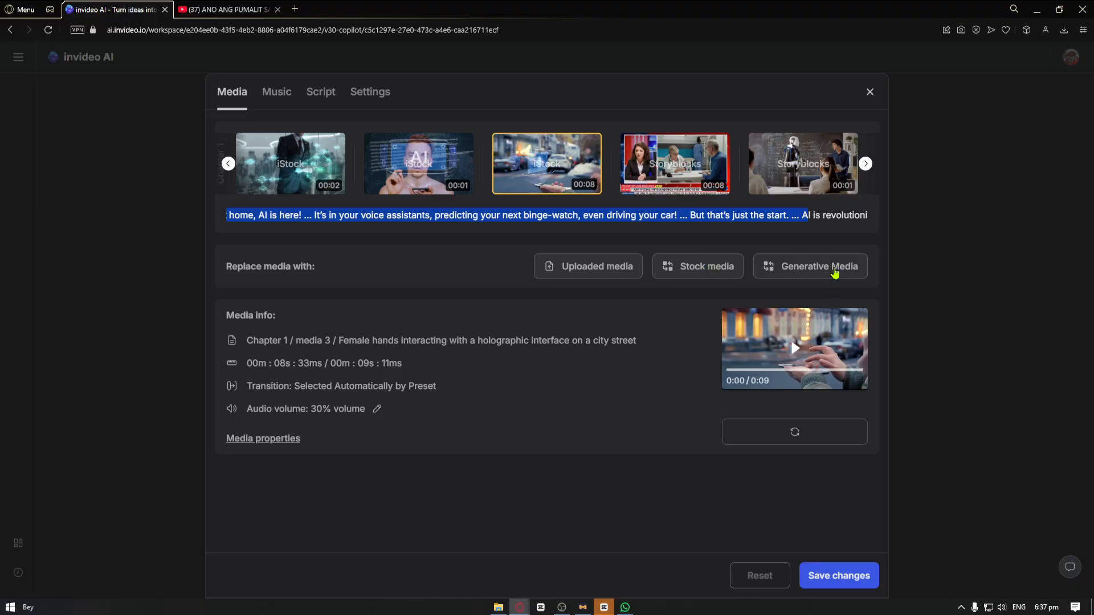
Replace the selected clip with the iStock stock video "Programmer Using Ai Chat Application" and save the changes
{"action": "left_click", "coordinate": [714, 275]}
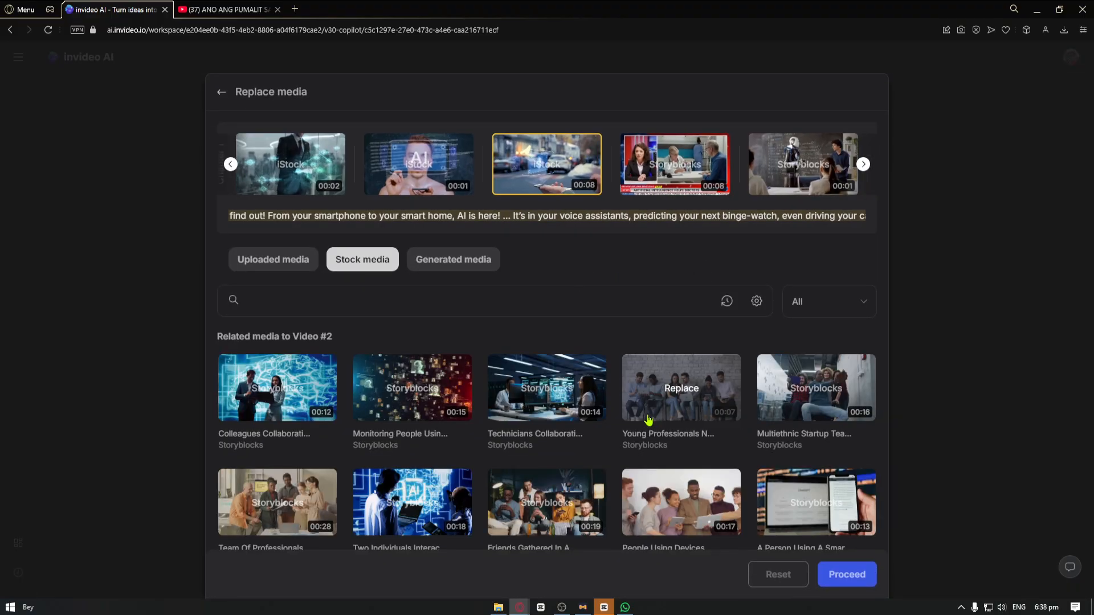
{"action": "scroll", "coordinate": [581, 419], "scroll_direction": "down", "scroll_amount": 3}
{"action": "scroll", "coordinate": [484, 398], "scroll_direction": "down", "scroll_amount": 10}
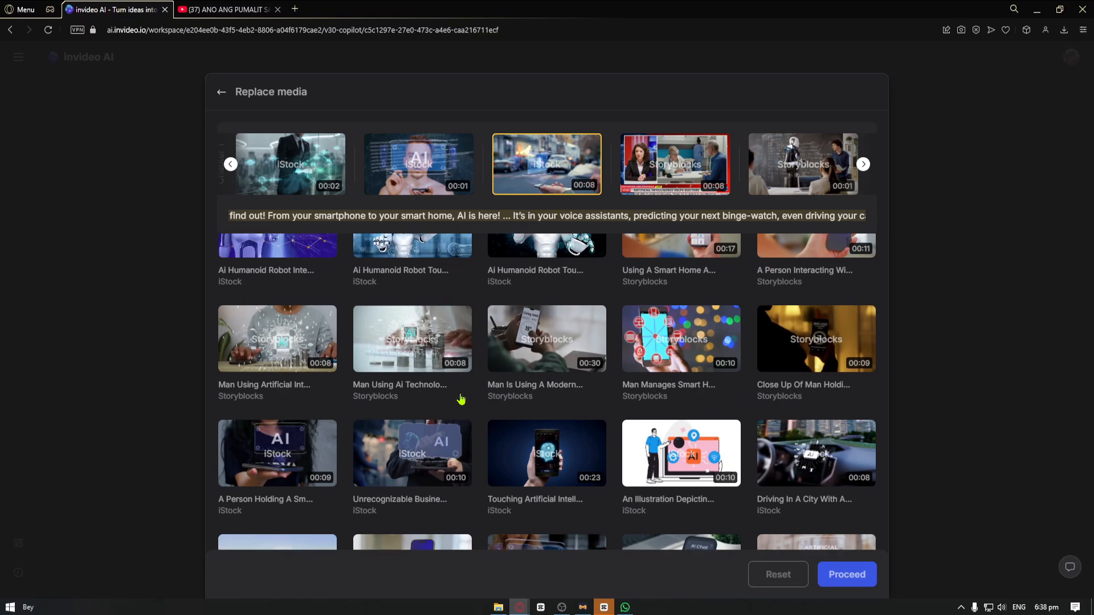
{"action": "scroll", "coordinate": [462, 399], "scroll_direction": "up", "scroll_amount": 4}
{"action": "scroll", "coordinate": [513, 399], "scroll_direction": "down", "scroll_amount": 3}
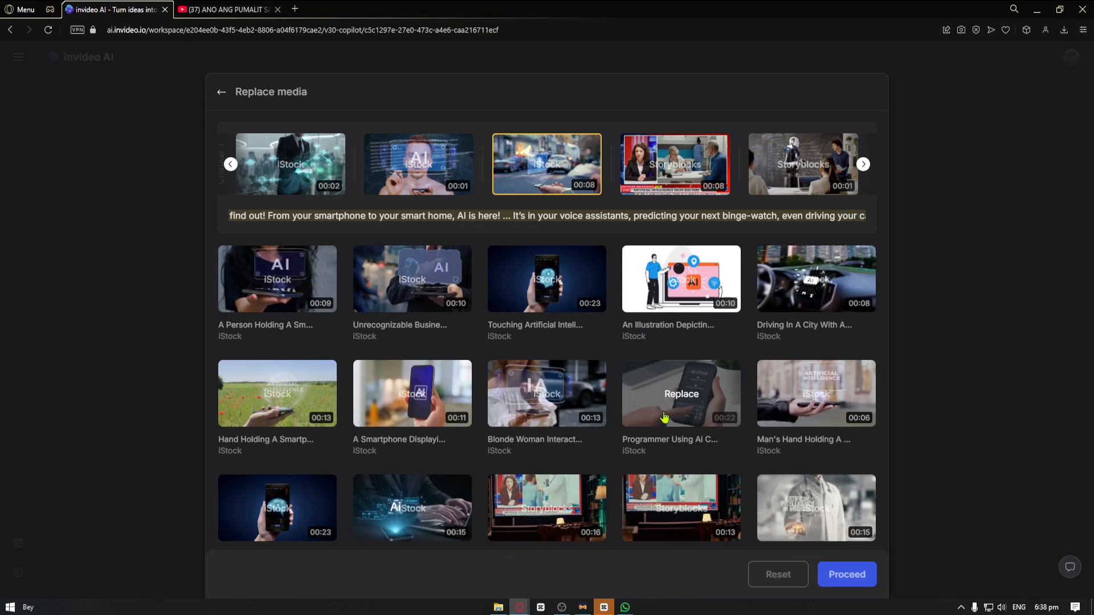
{"action": "left_click", "coordinate": [656, 416]}
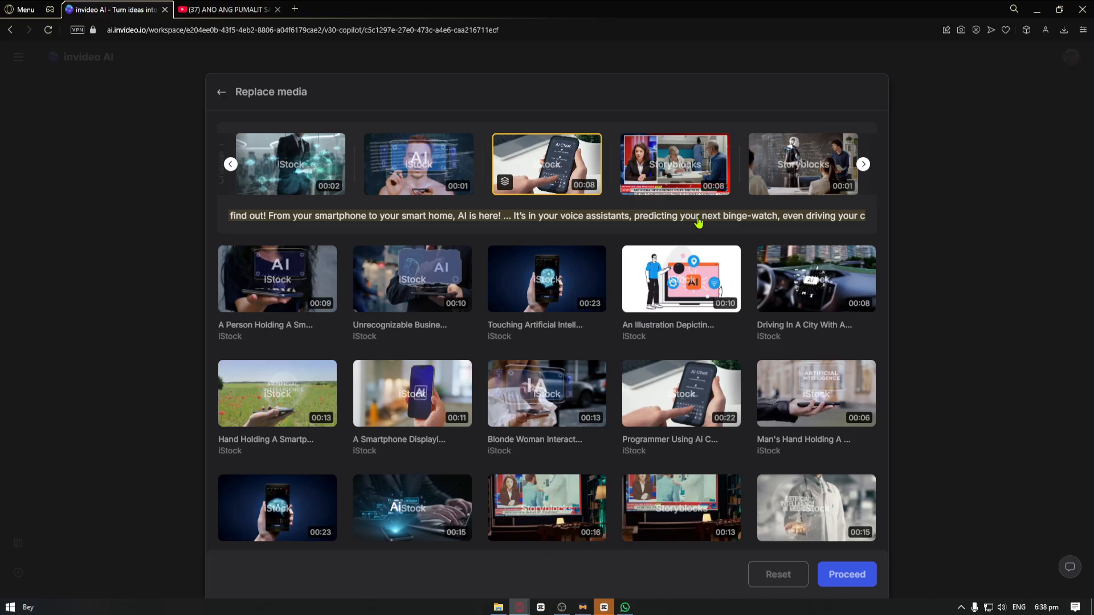
{"action": "left_click", "coordinate": [846, 581]}
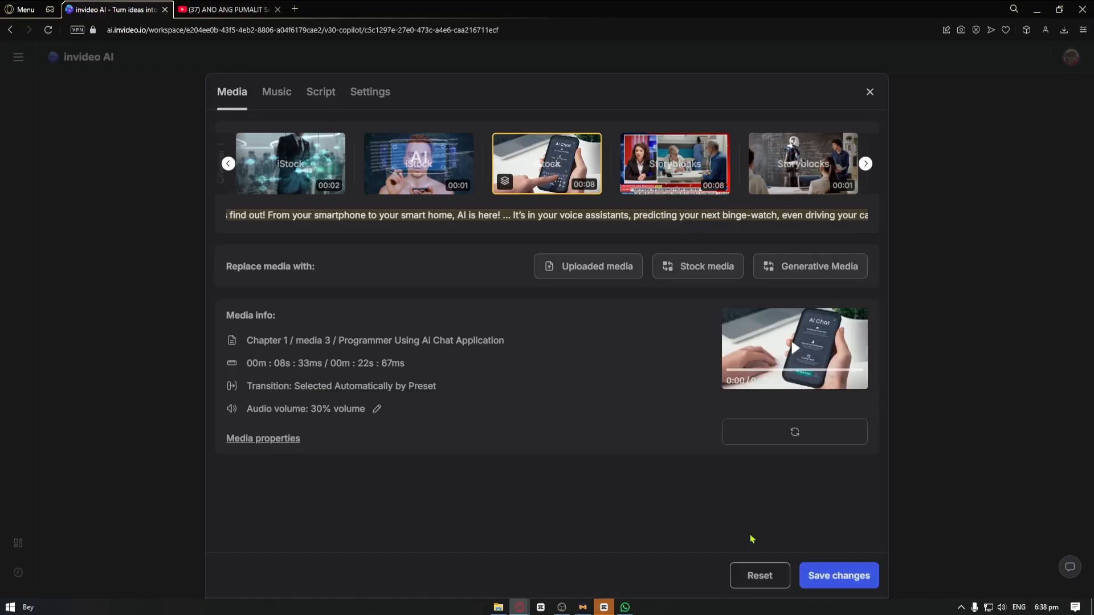
{"action": "left_click", "coordinate": [828, 578]}
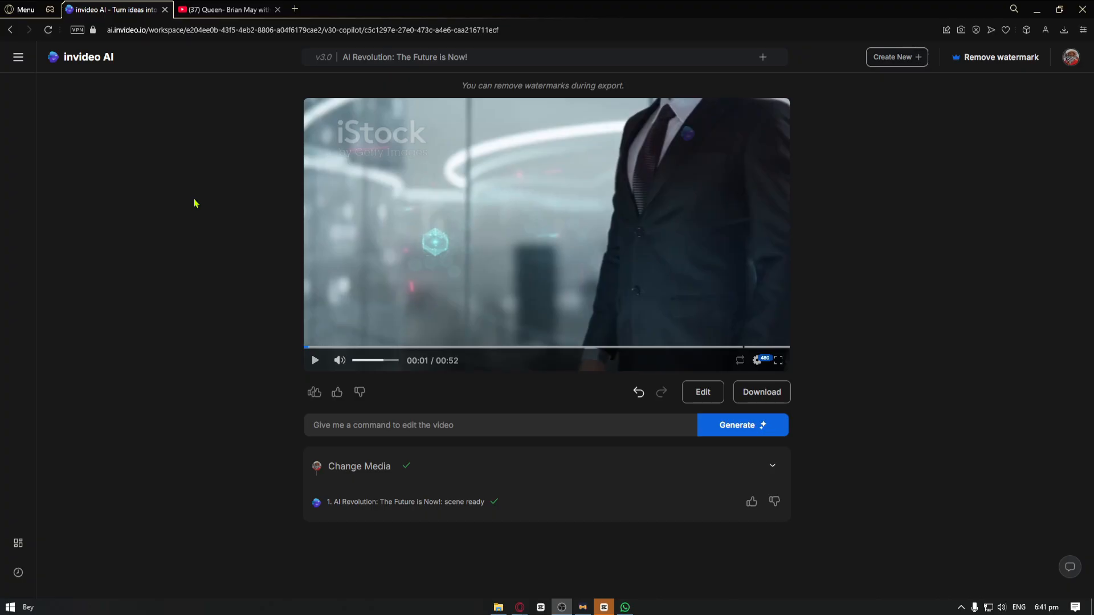
Play the preview of the updated video to check the replaced clip and the new voice
{"action": "left_click", "coordinate": [452, 183]}
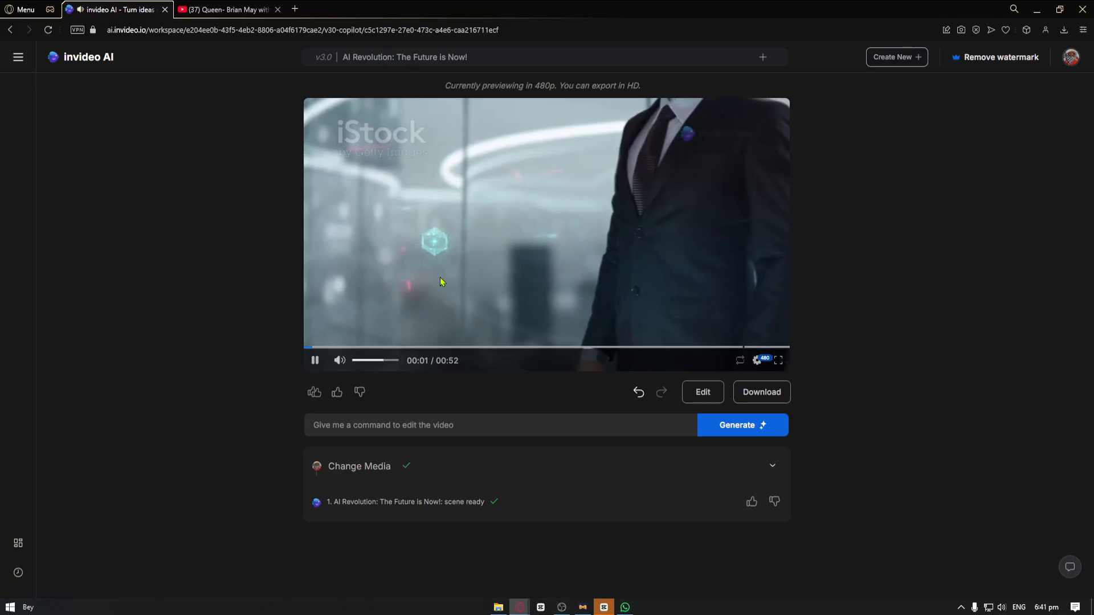